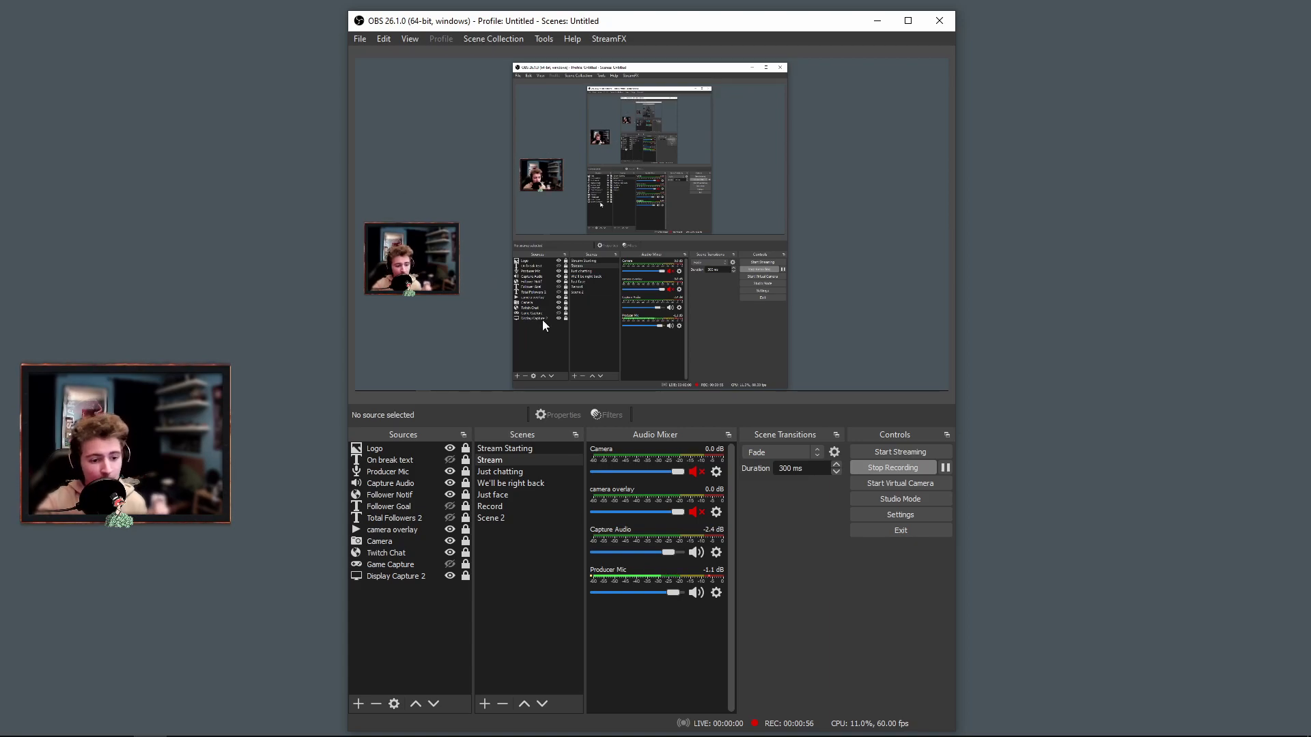
# Open the settings and review the streaming service, output, and video resolution and FPS options.
pyautogui.click(901, 516)
pyautogui.moveTo(545, 125); pyautogui.dragTo(655, 122)
pyautogui.click(486, 179)
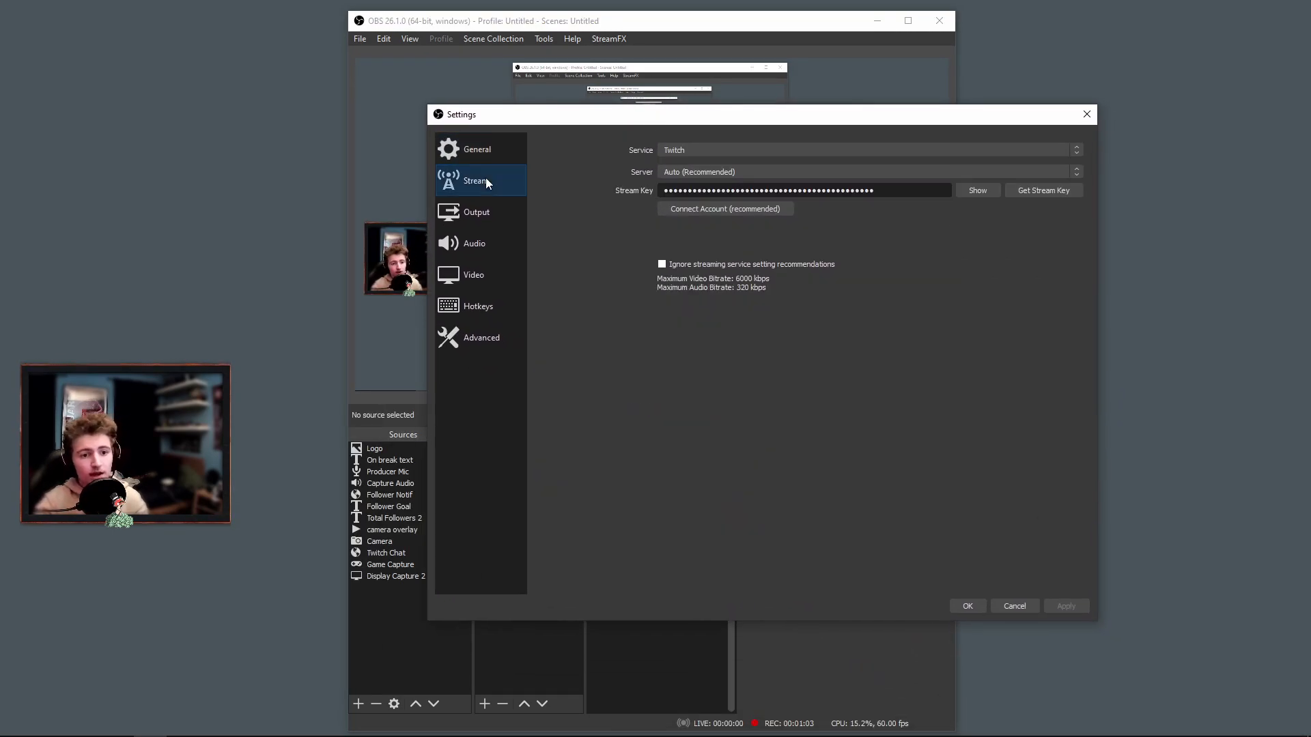
pyautogui.click(473, 211)
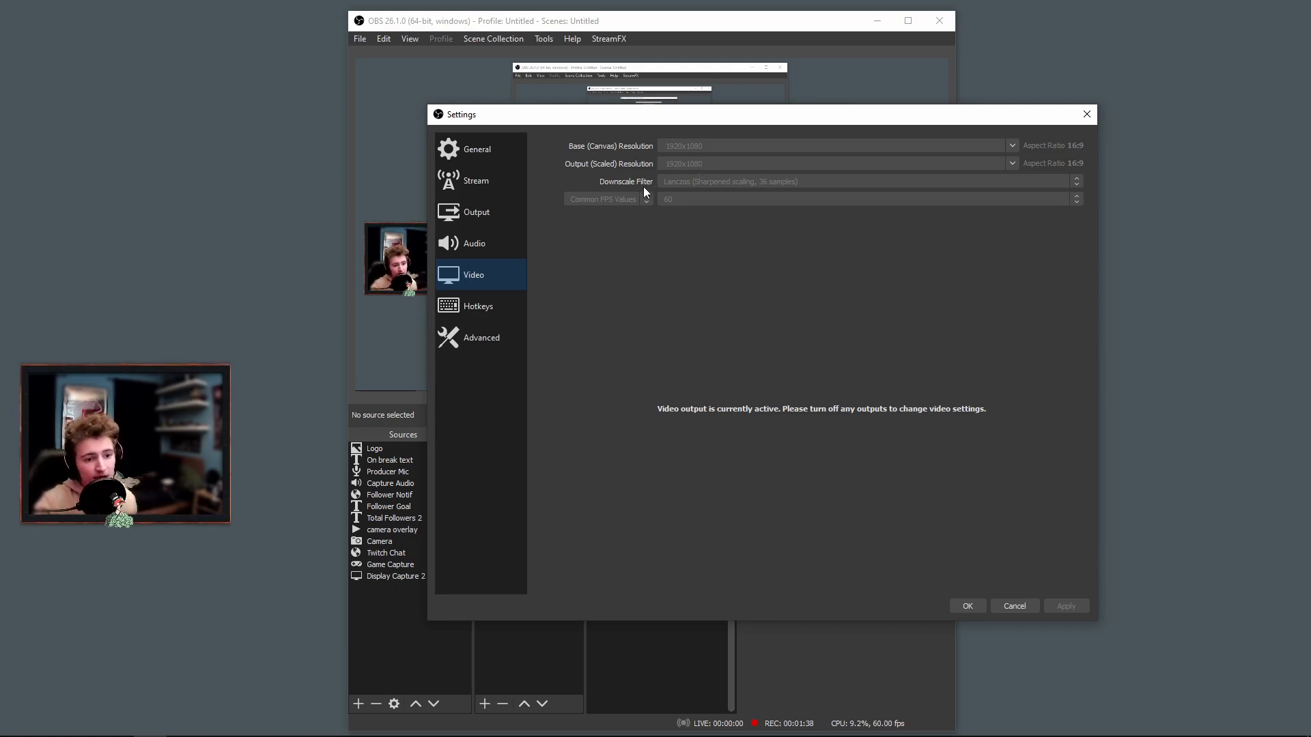
pyautogui.click(499, 211)
pyautogui.click(474, 274)
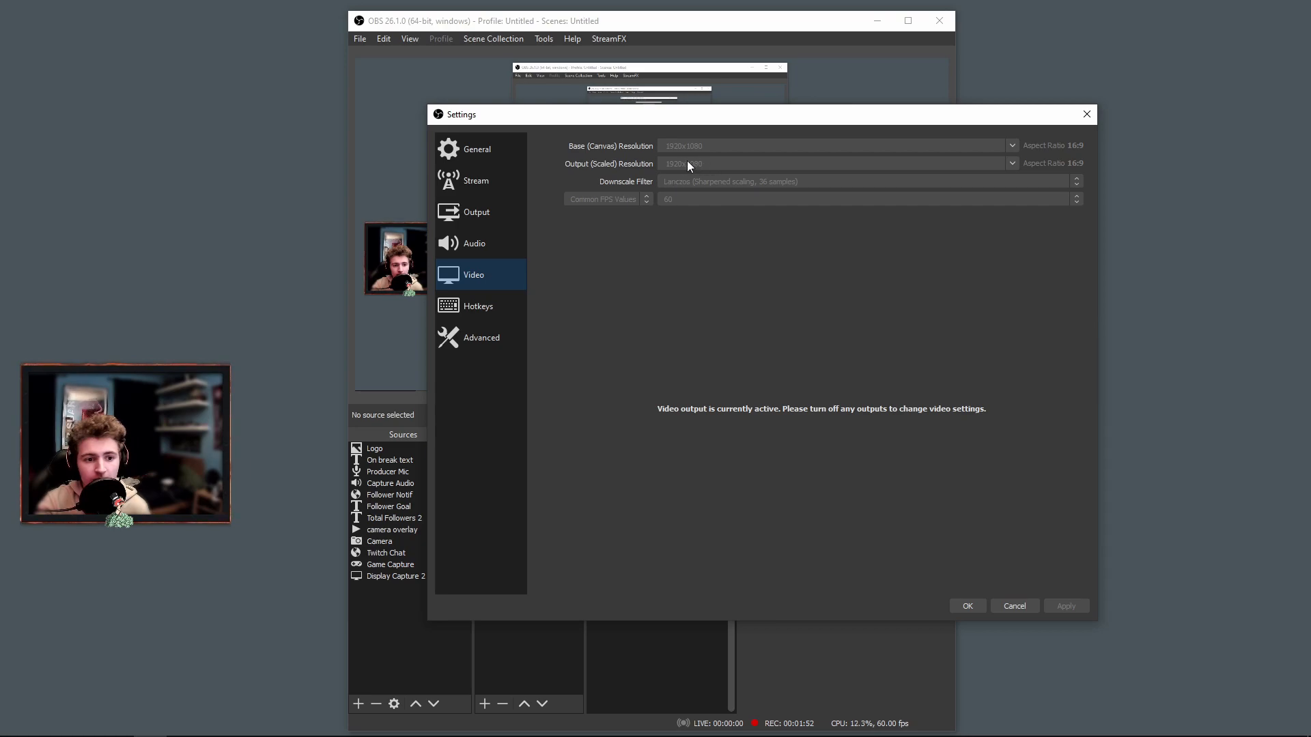
# Set the streaming output's keyframe interval to 2 seconds and its encoder preset to Quality.
pyautogui.click(492, 210)
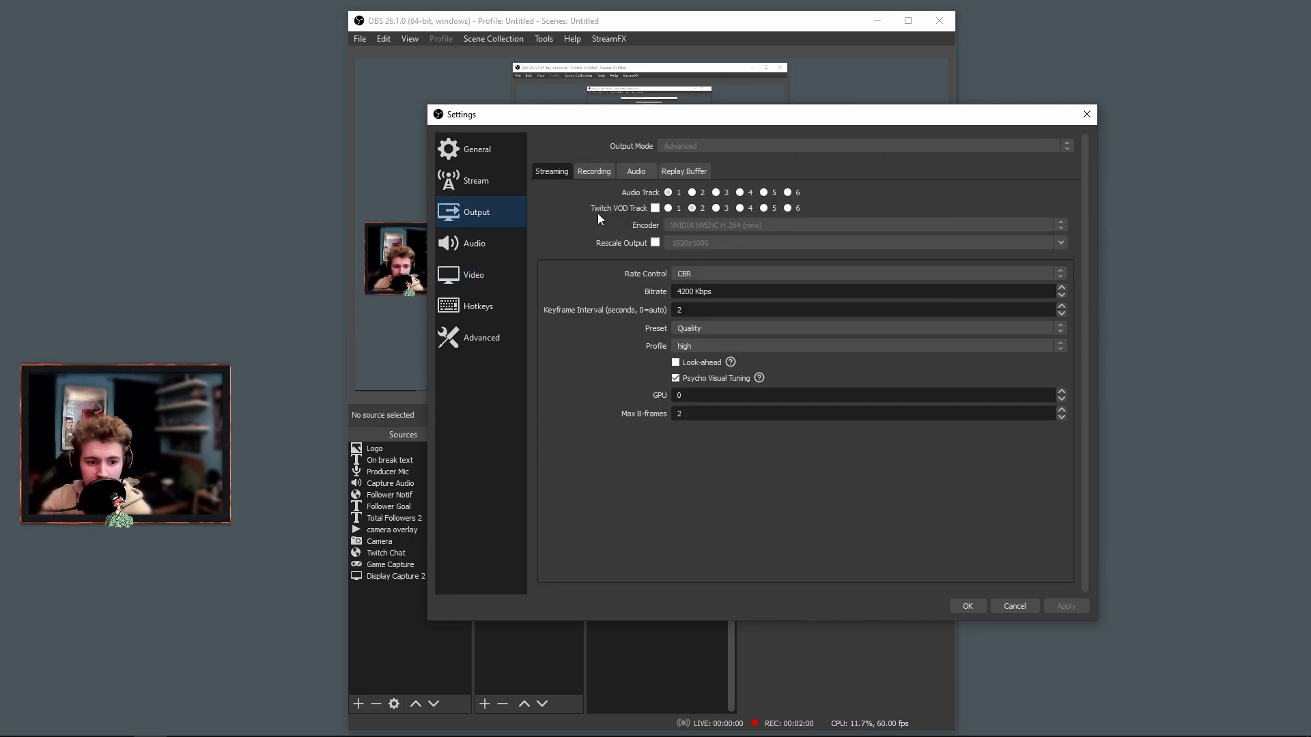
pyautogui.doubleClick(673, 310)
pyautogui.write('2')
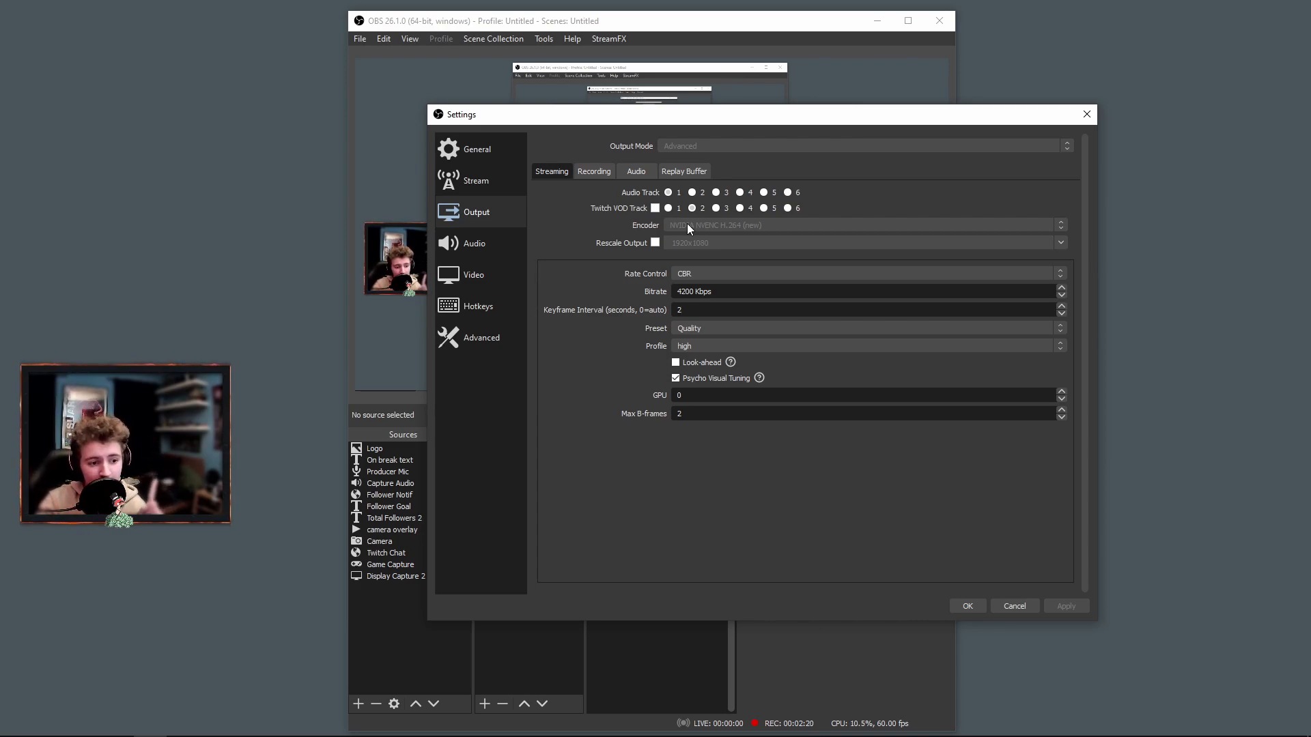
pyautogui.moveTo(715, 114); pyautogui.dragTo(735, 120)
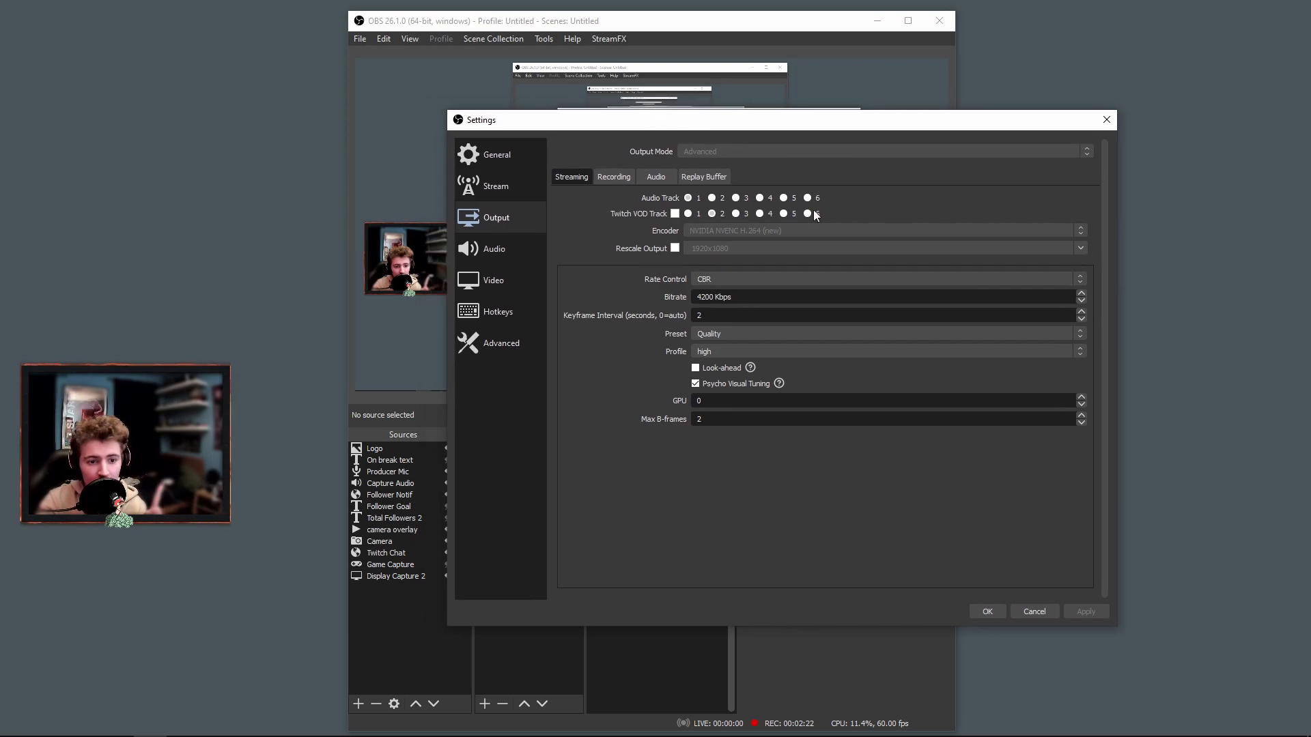
pyautogui.click(723, 334)
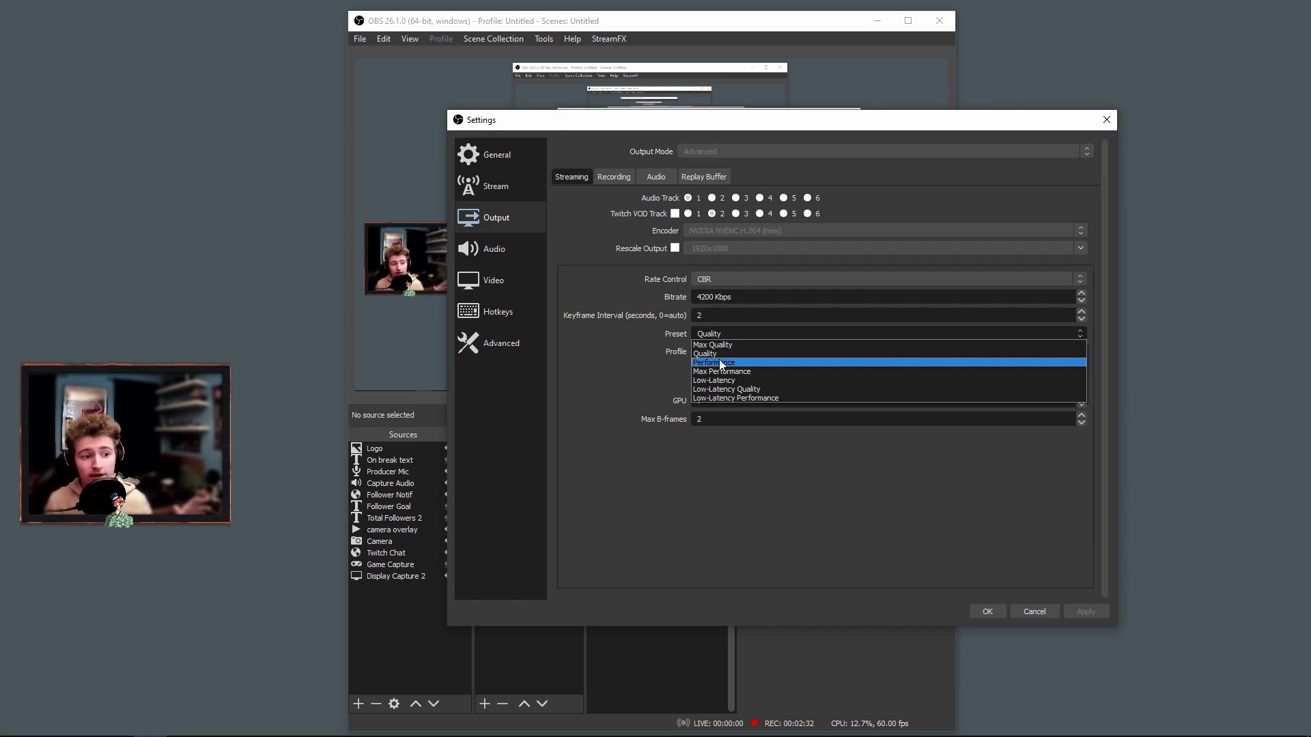
pyautogui.click(725, 353)
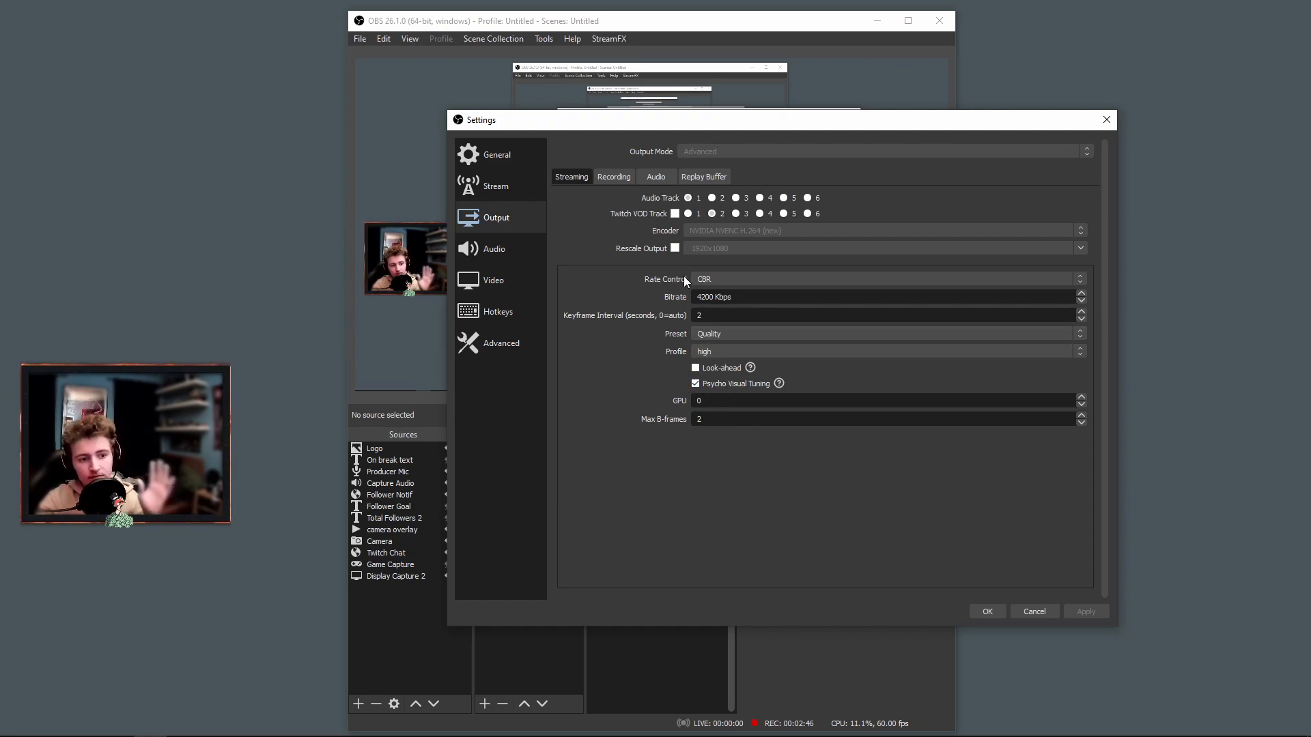
# Review the recording output settings and the global audio device settings beside the audio mixer.
pyautogui.click(611, 178)
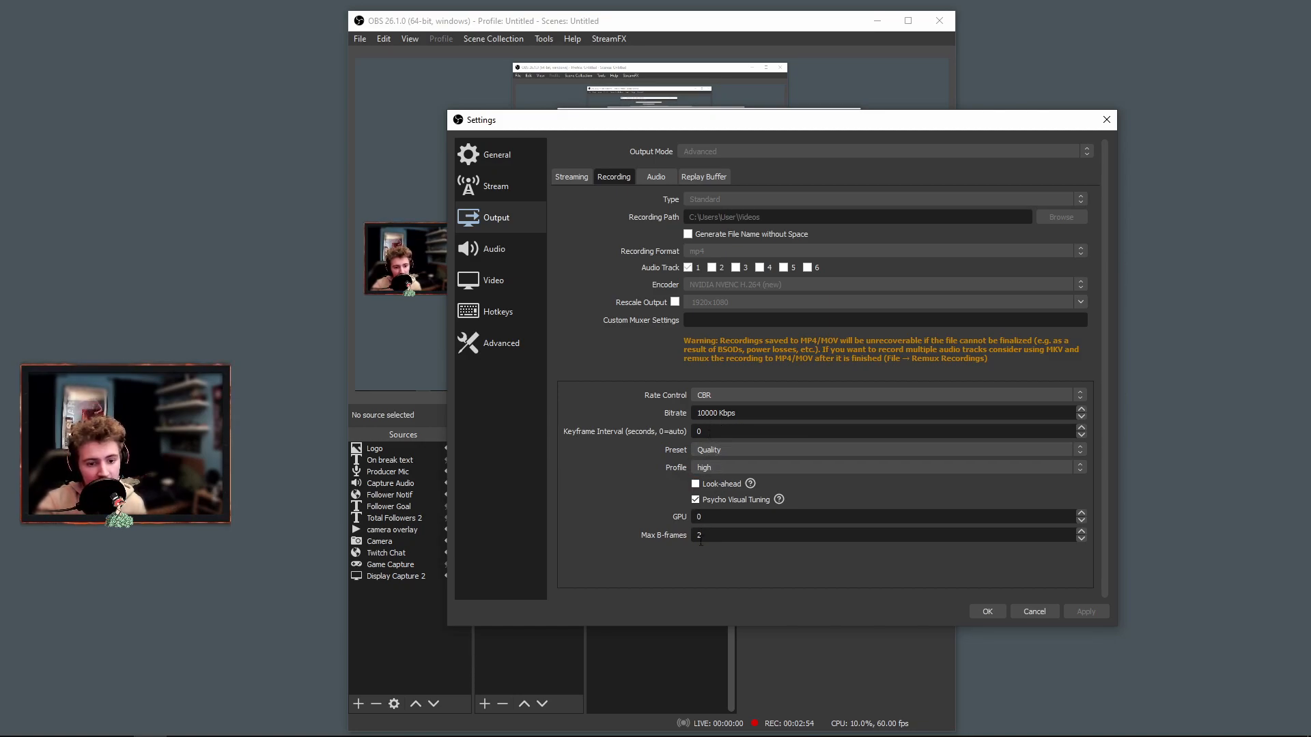
pyautogui.click(584, 179)
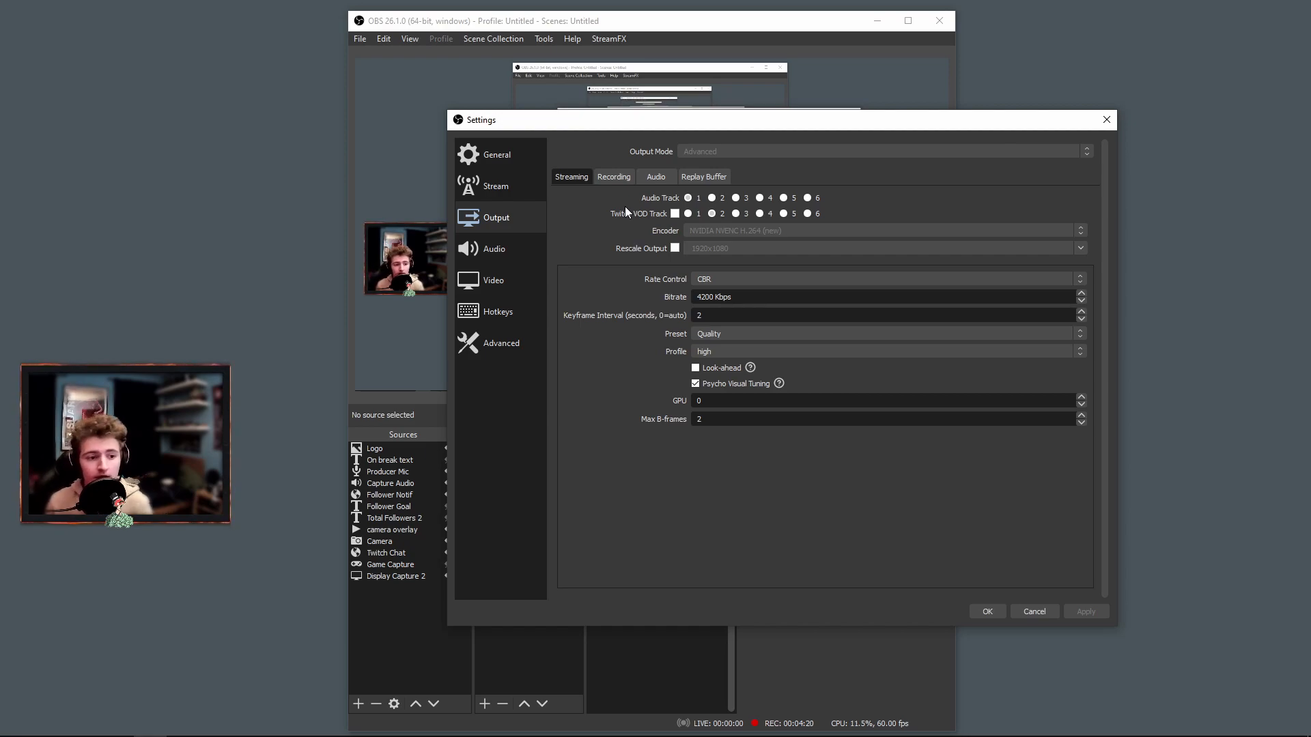
pyautogui.click(522, 248)
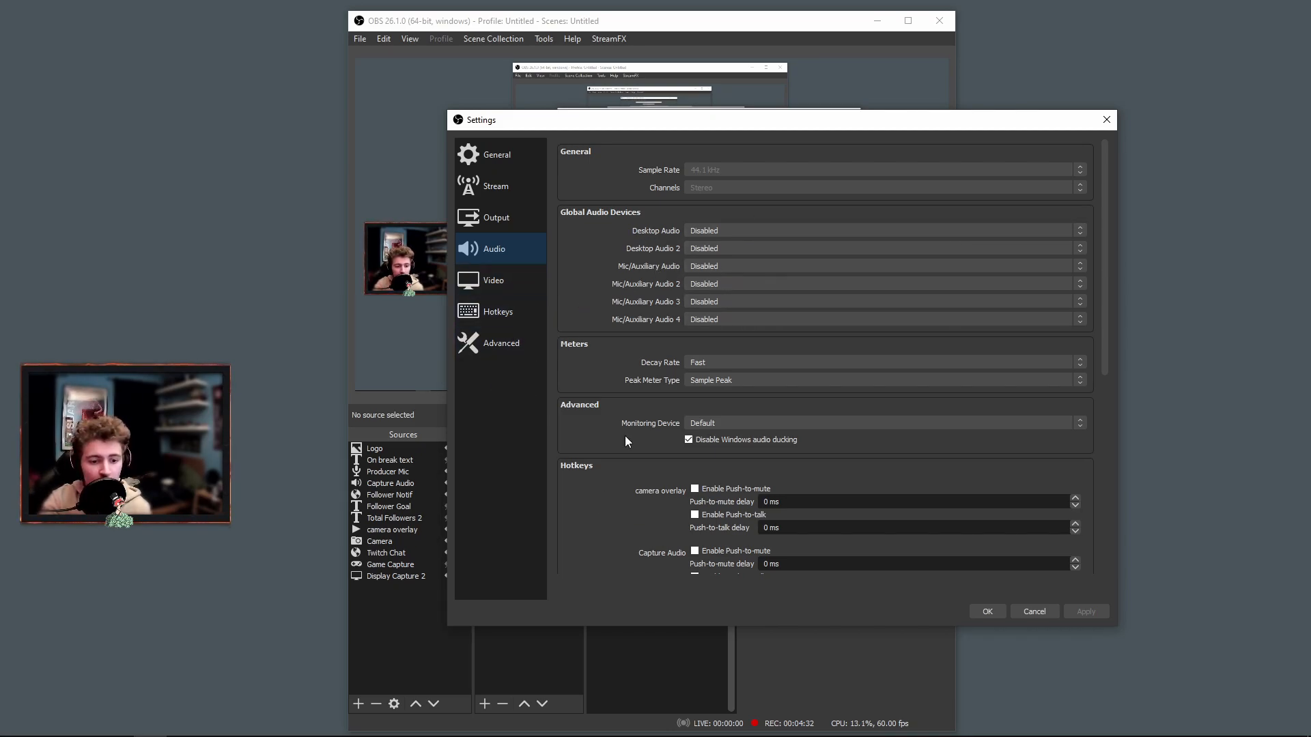
pyautogui.moveTo(690, 130); pyautogui.dragTo(991, 90)
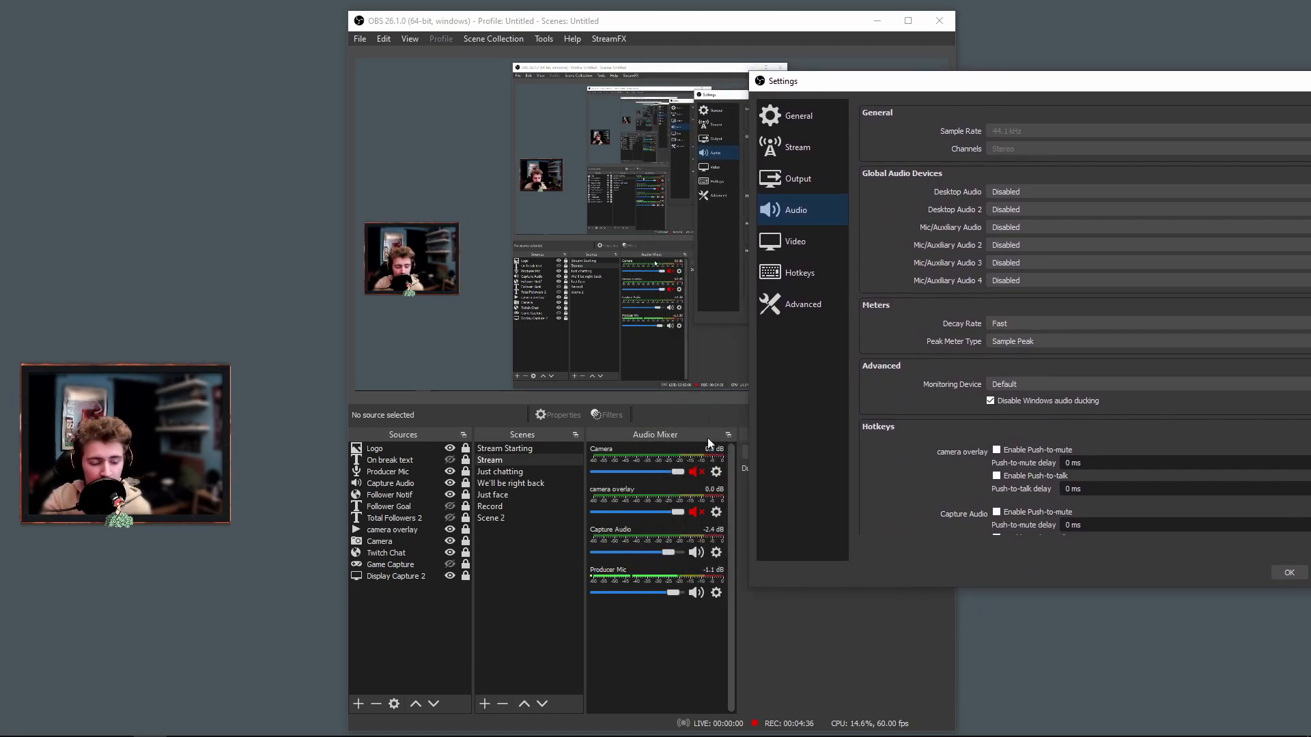
pyautogui.moveTo(915, 81); pyautogui.dragTo(664, 137)
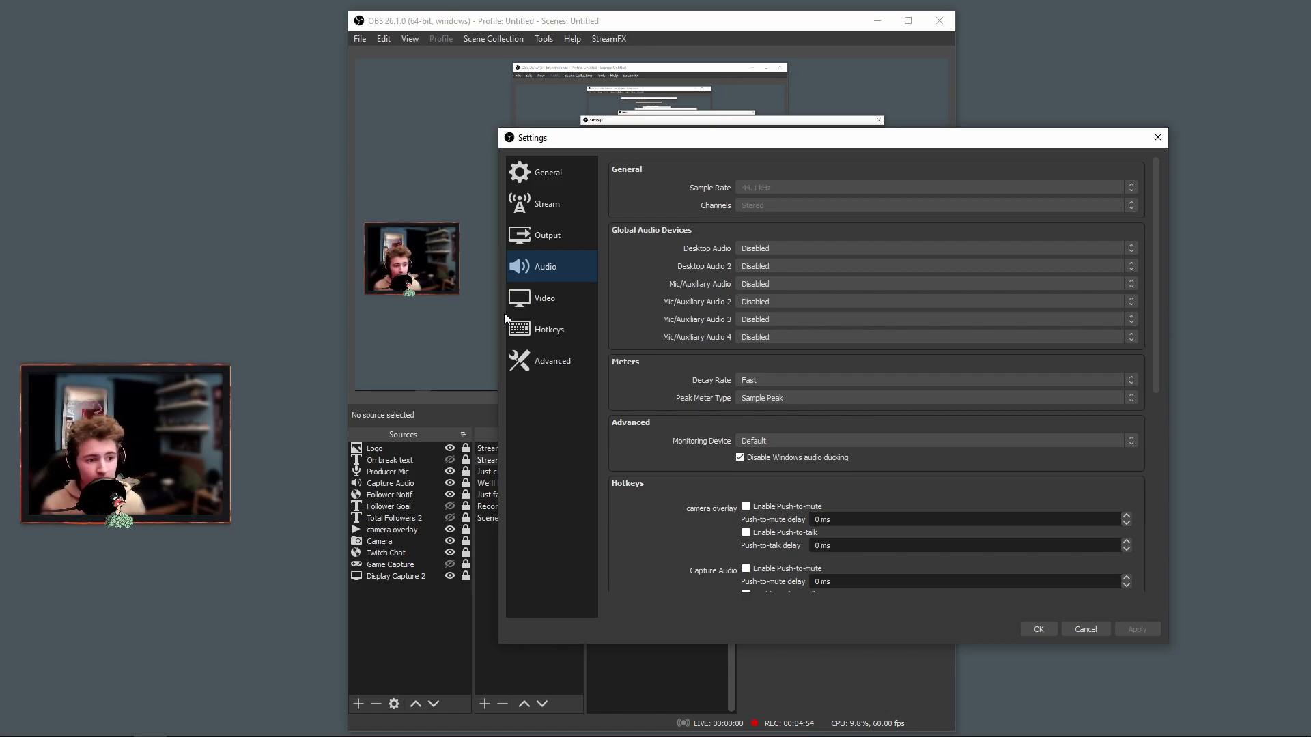
# Examine the hotkeys assigned to enabling and disabling the preview, and close the settings.
pyautogui.click(547, 333)
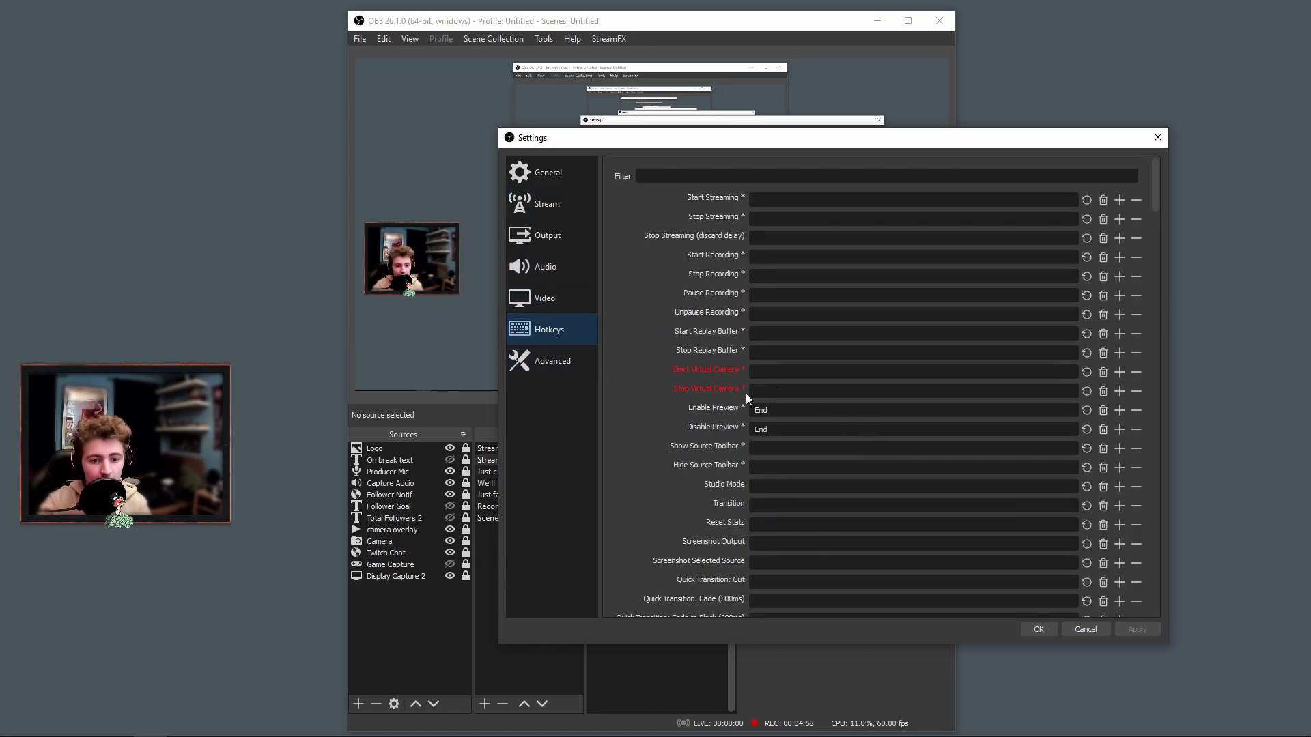
pyautogui.moveTo(1159, 197); pyautogui.dragTo(1157, 212)
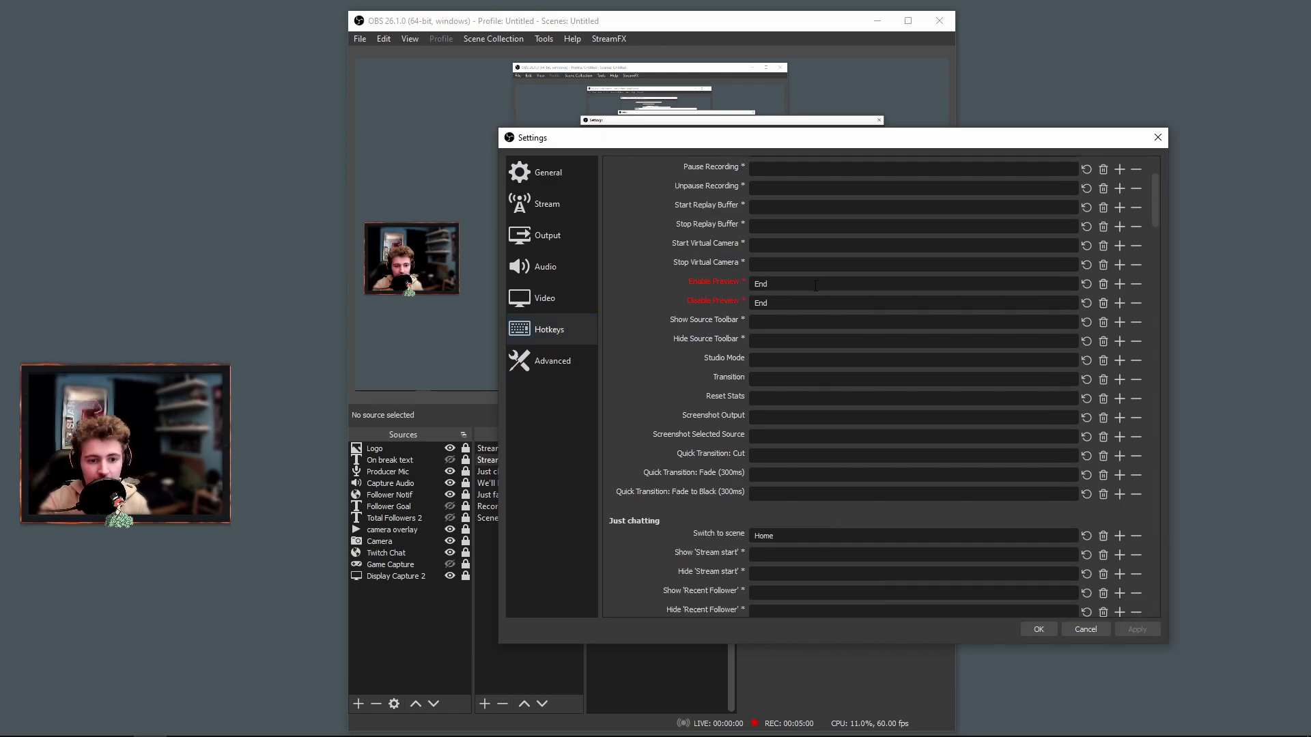
pyautogui.moveTo(707, 150); pyautogui.dragTo(575, 486)
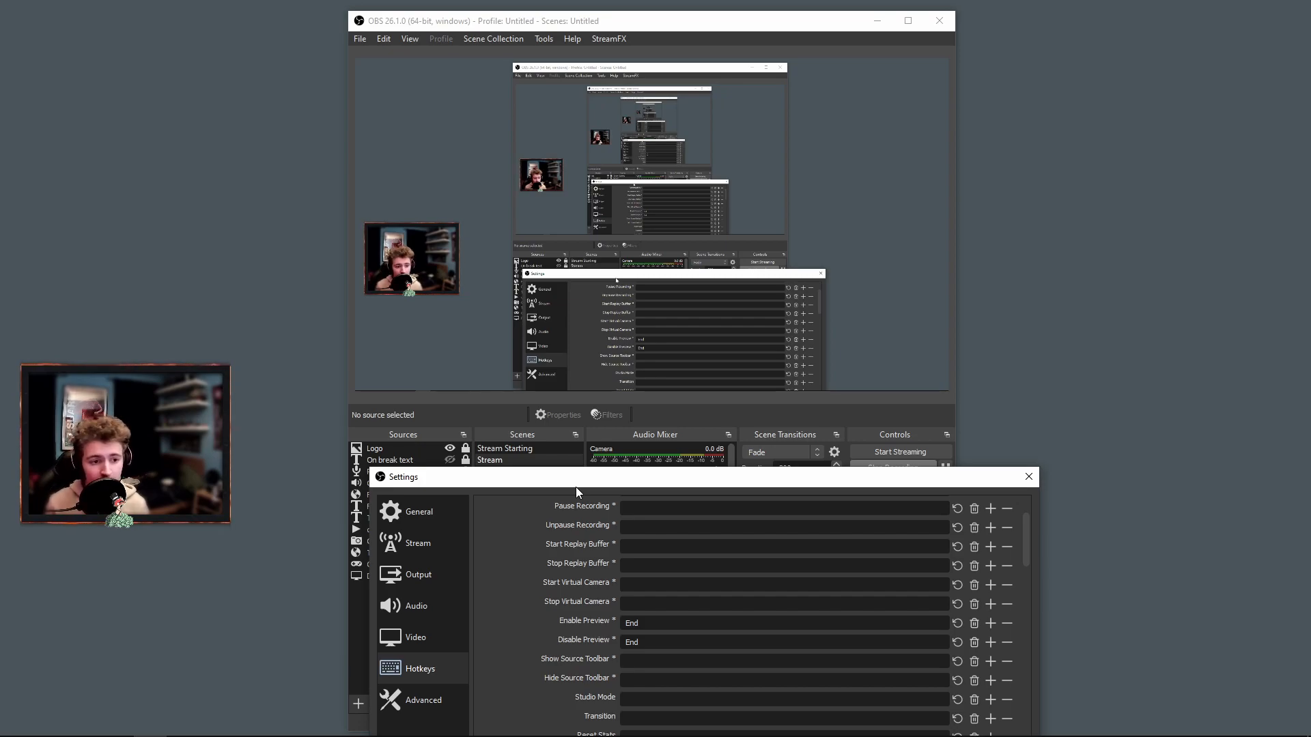
pyautogui.click(674, 224)
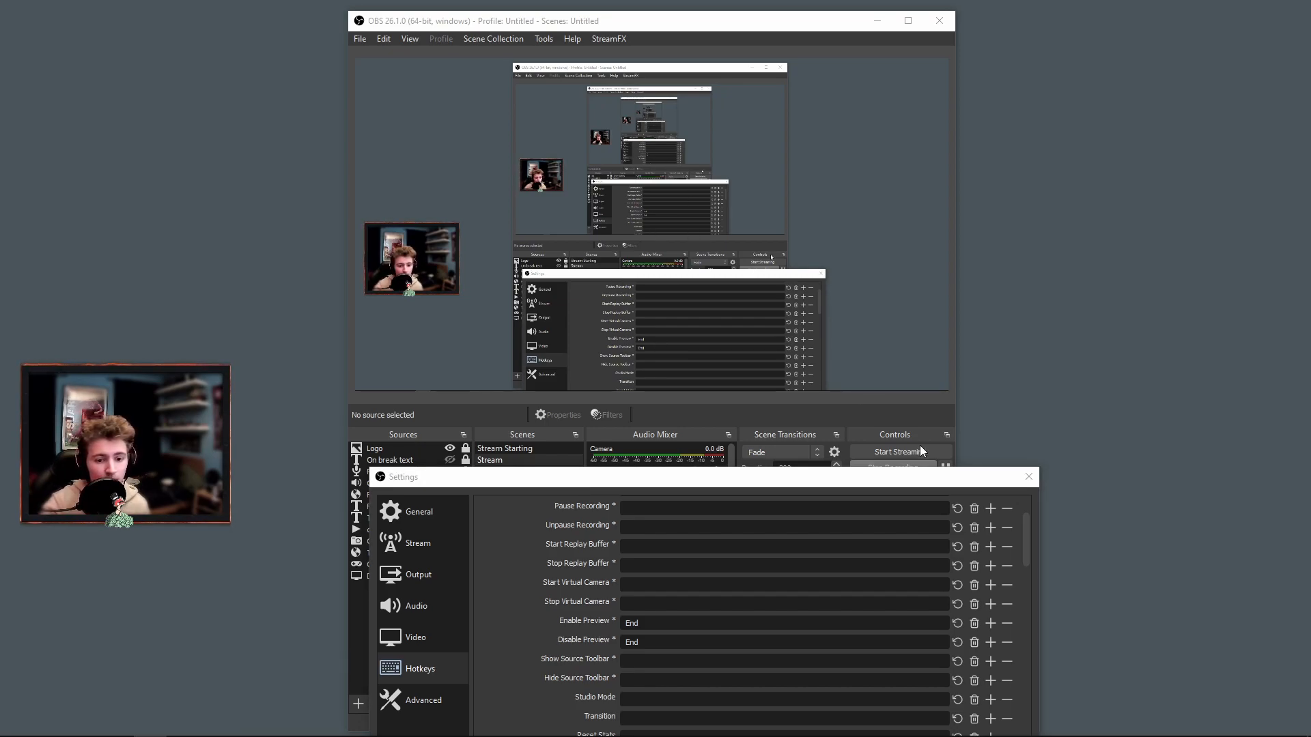
pyautogui.moveTo(881, 476); pyautogui.dragTo(671, 189)
pyautogui.click(825, 195)
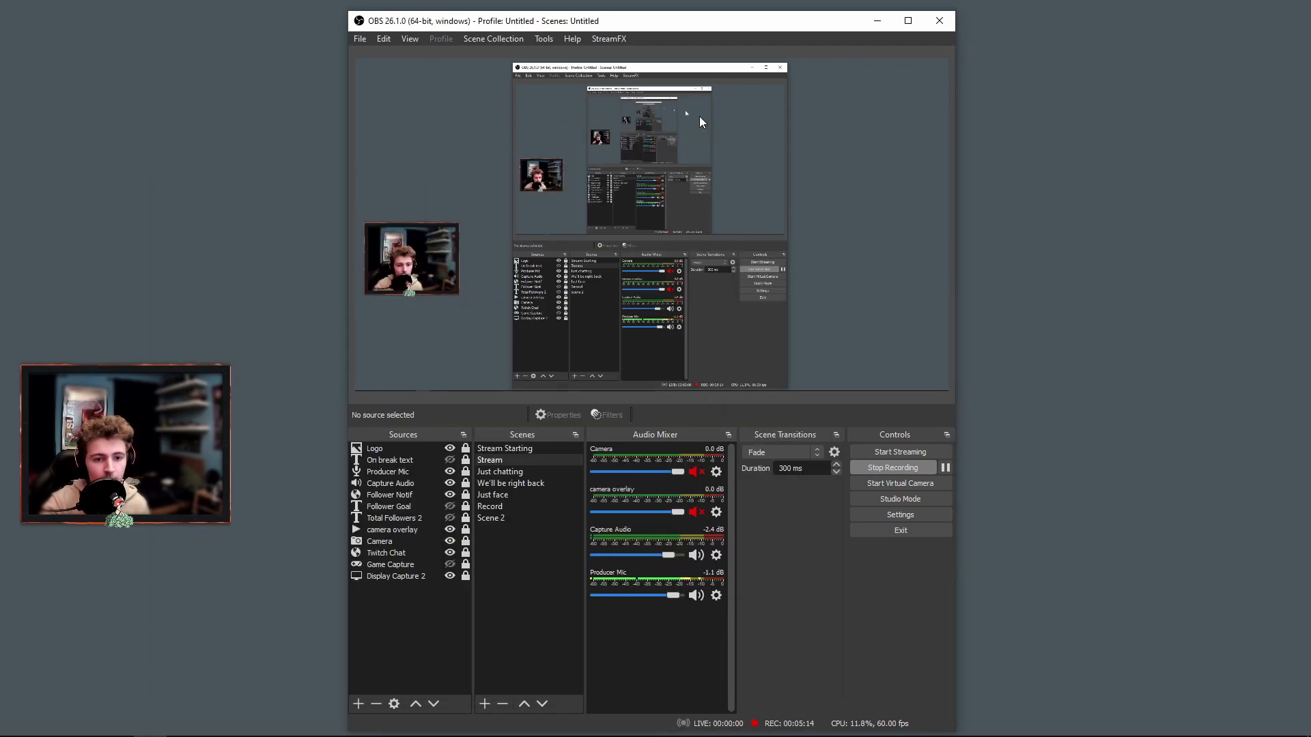
# Disable the preview and enable it again.
pyautogui.rightClick(670, 146)
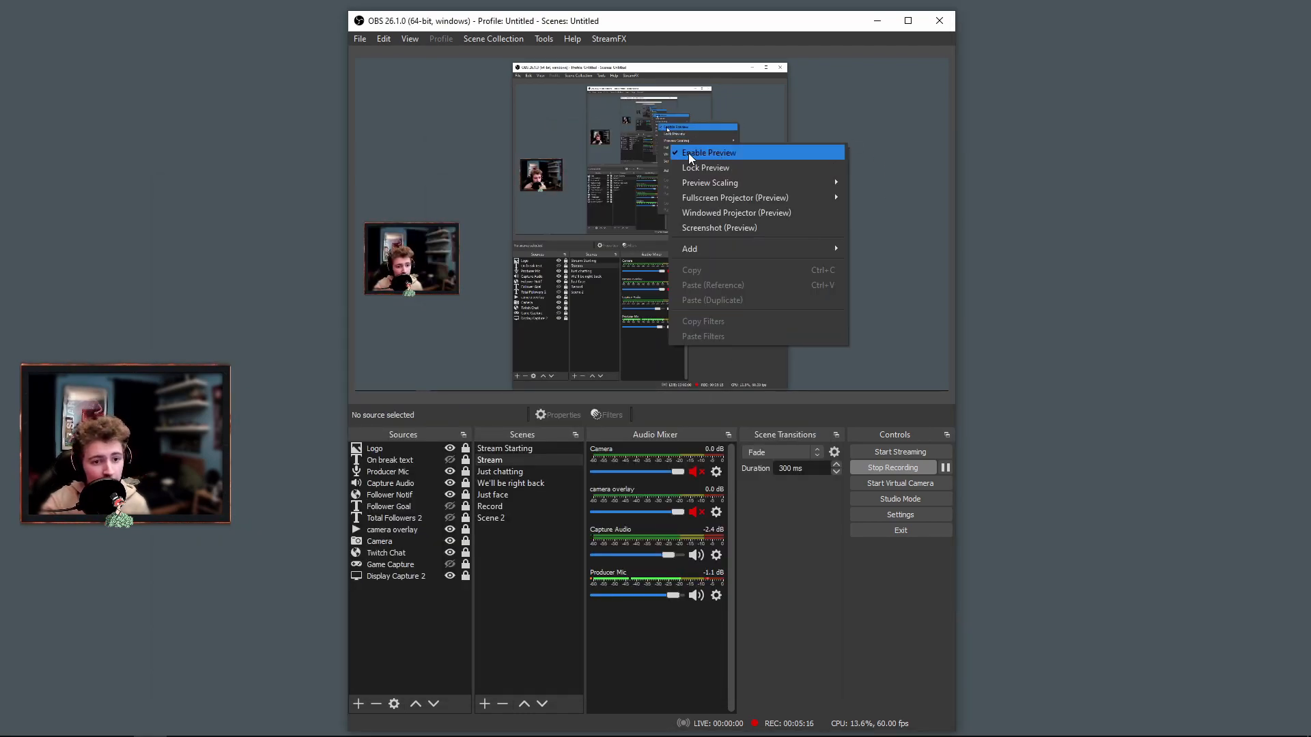
pyautogui.click(689, 157)
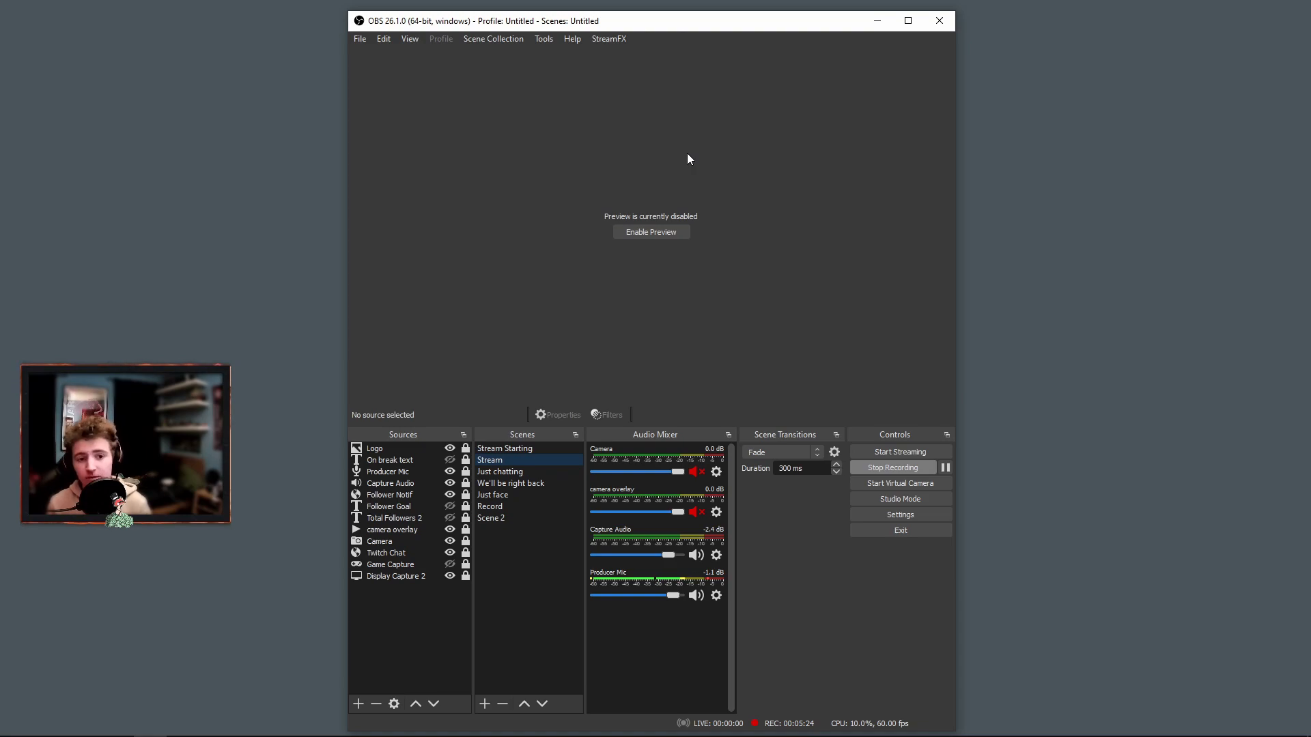
pyautogui.click(678, 230)
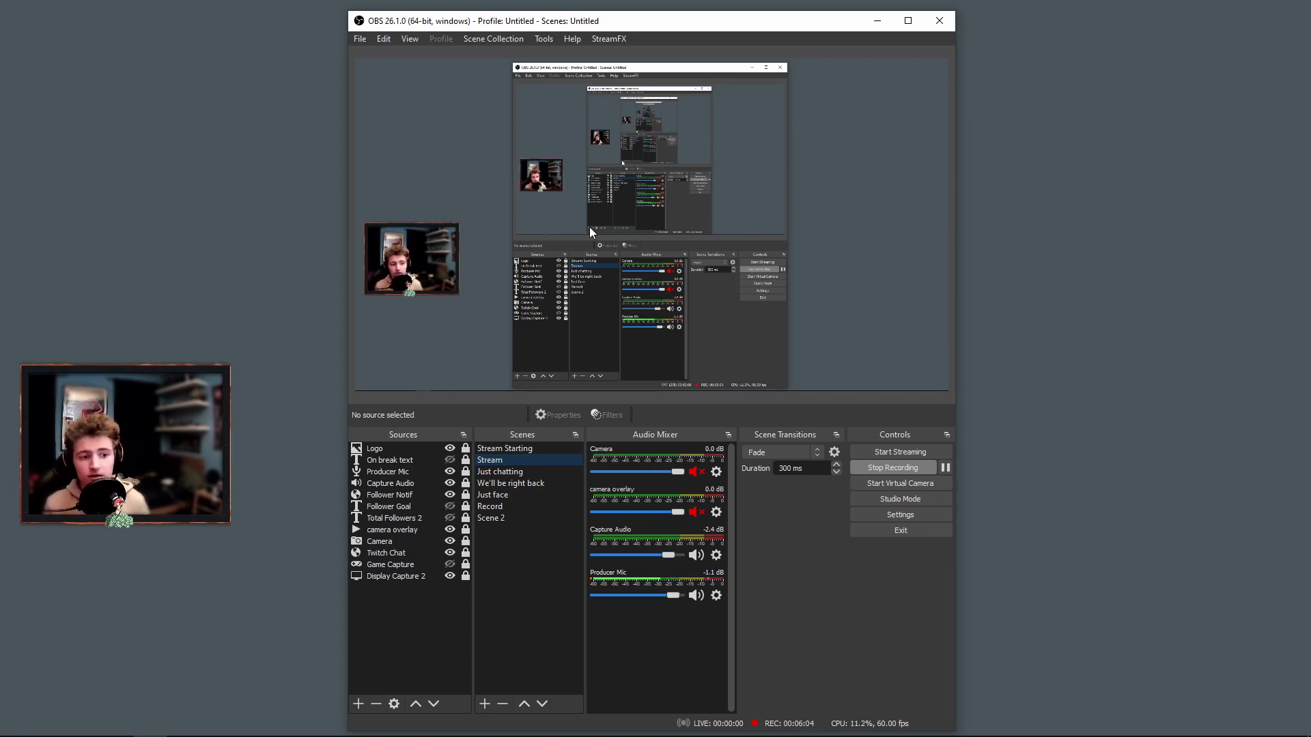
# Review the advanced settings, including process priority and stream delay, and close the settings.
pyautogui.click(889, 514)
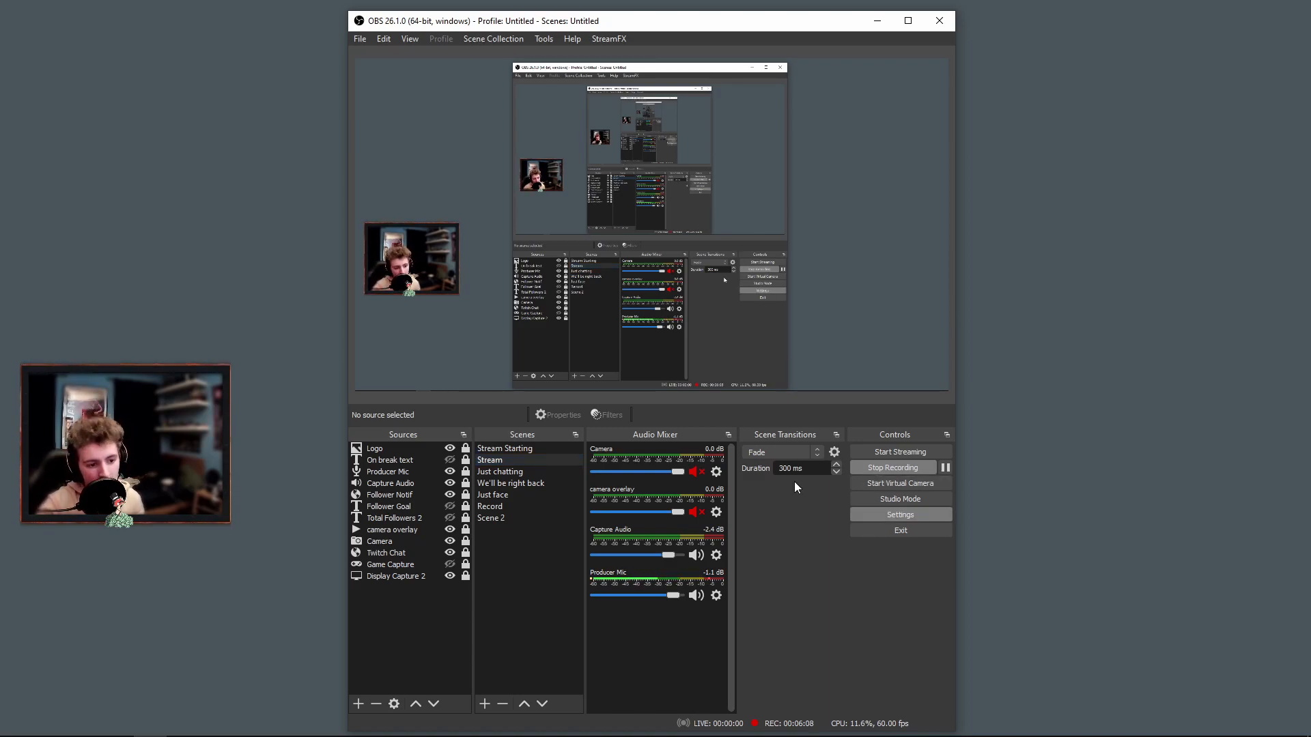
pyautogui.click(369, 347)
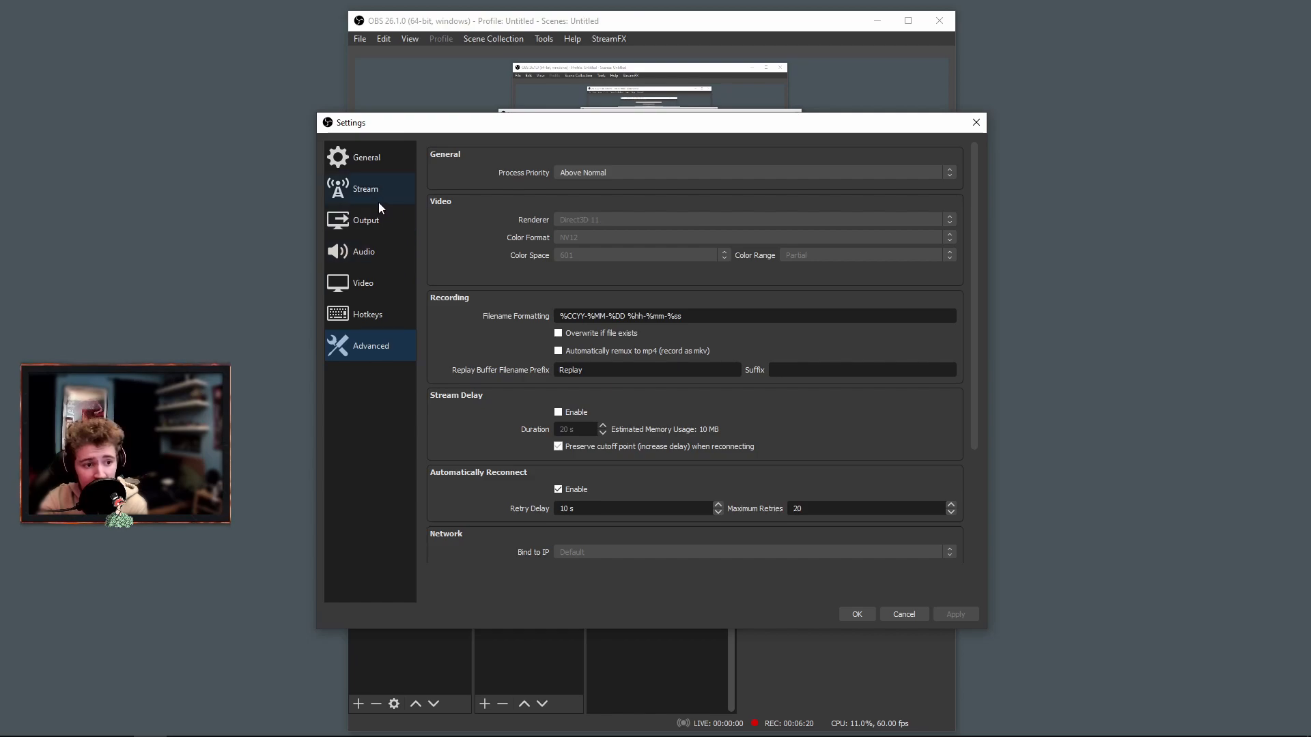
pyautogui.click(857, 615)
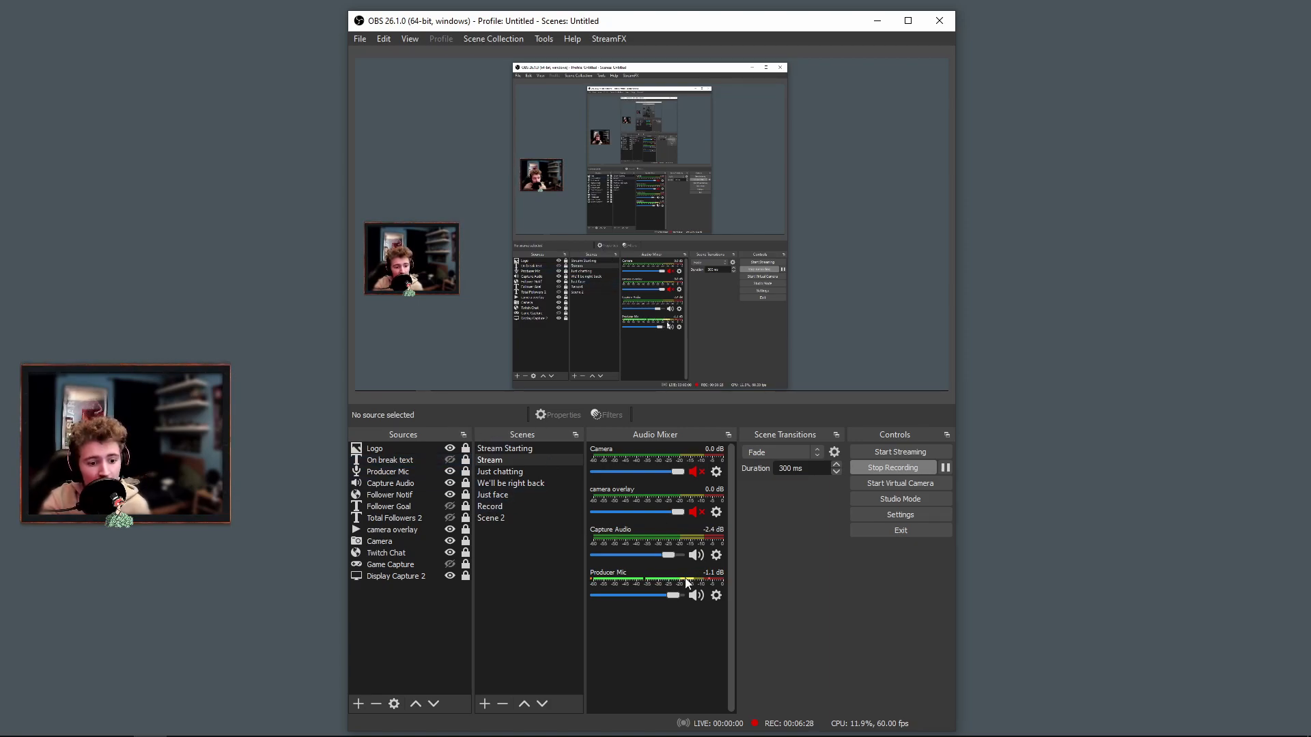
# Add a new Audio Input Capture source to Scene 2 using the device Microphone (Producer USB).
pyautogui.click(523, 503)
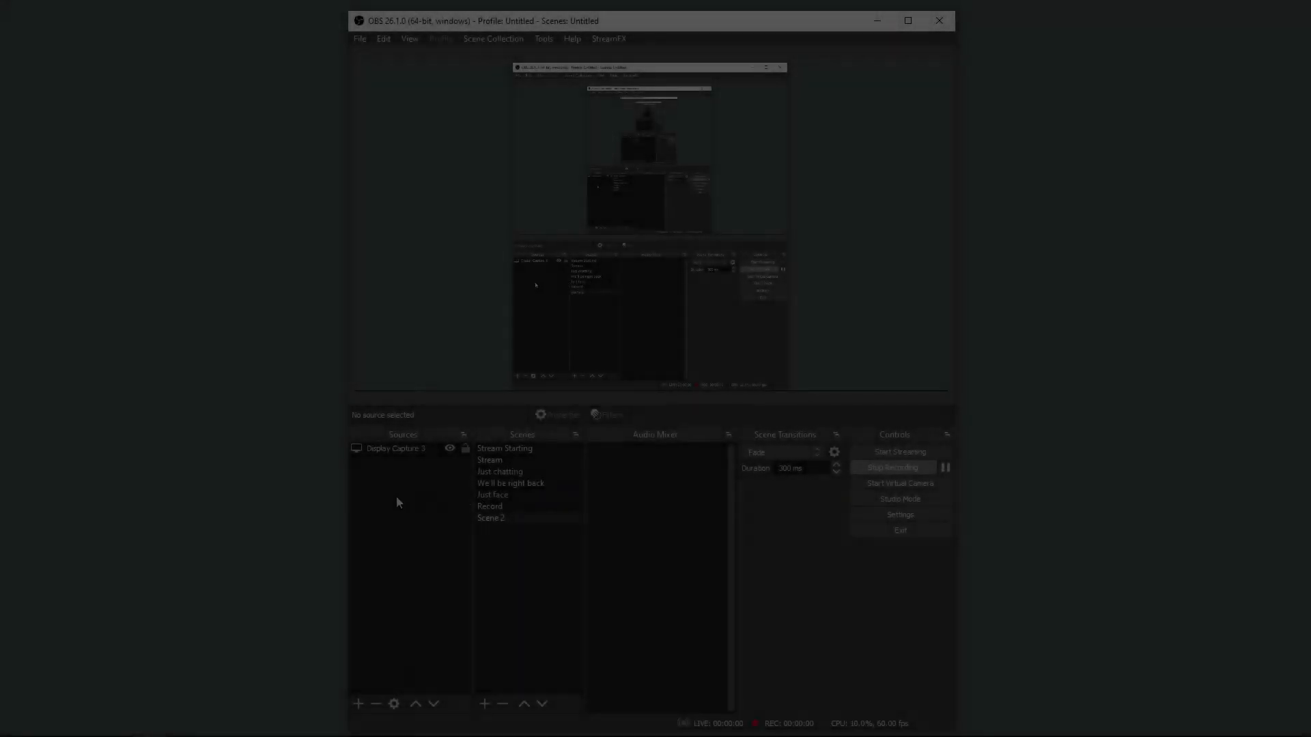
pyautogui.rightClick(389, 493)
pyautogui.moveTo(416, 501)
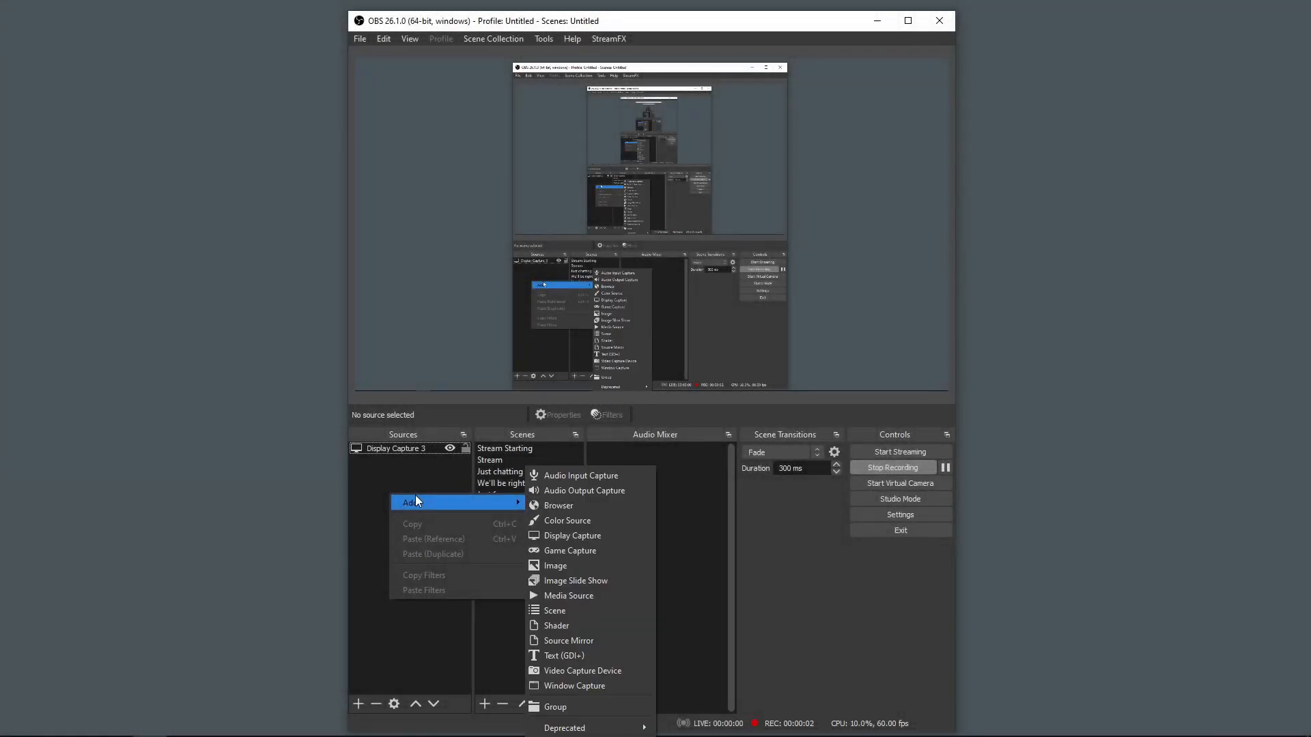
pyautogui.click(577, 478)
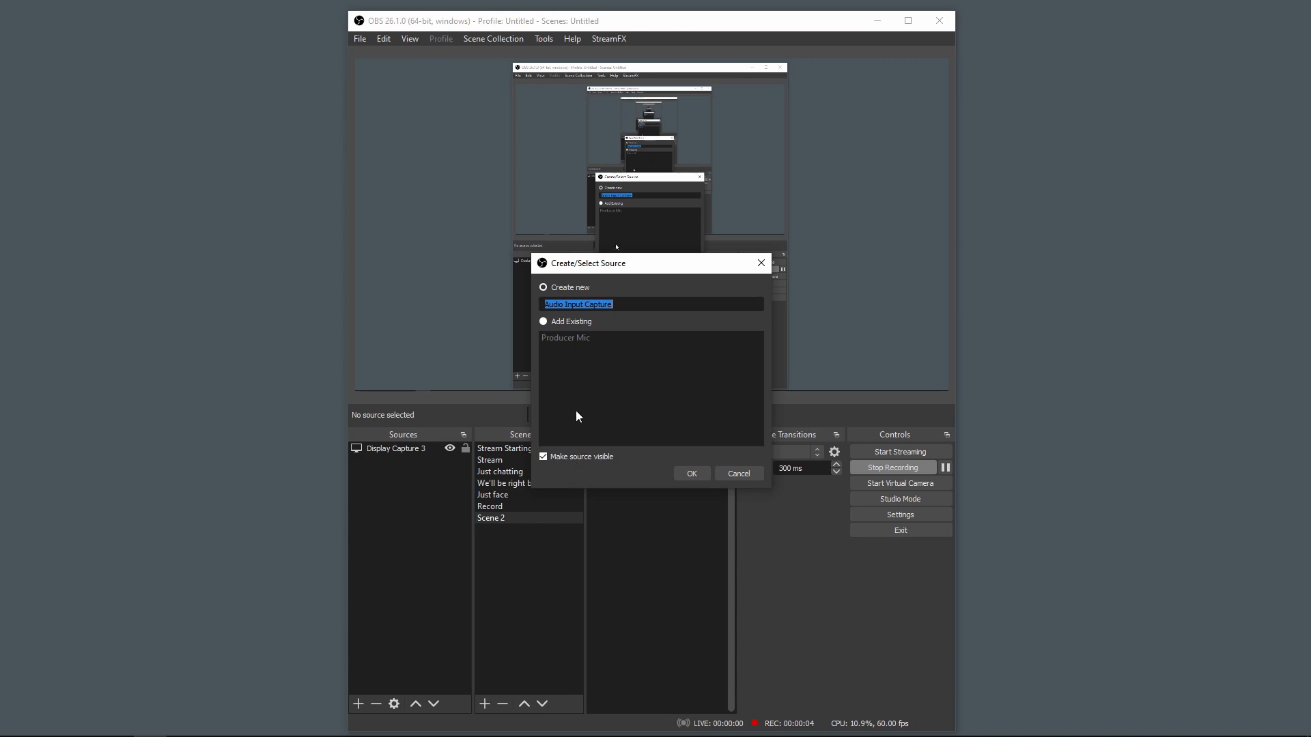
pyautogui.click(689, 475)
pyautogui.click(510, 204)
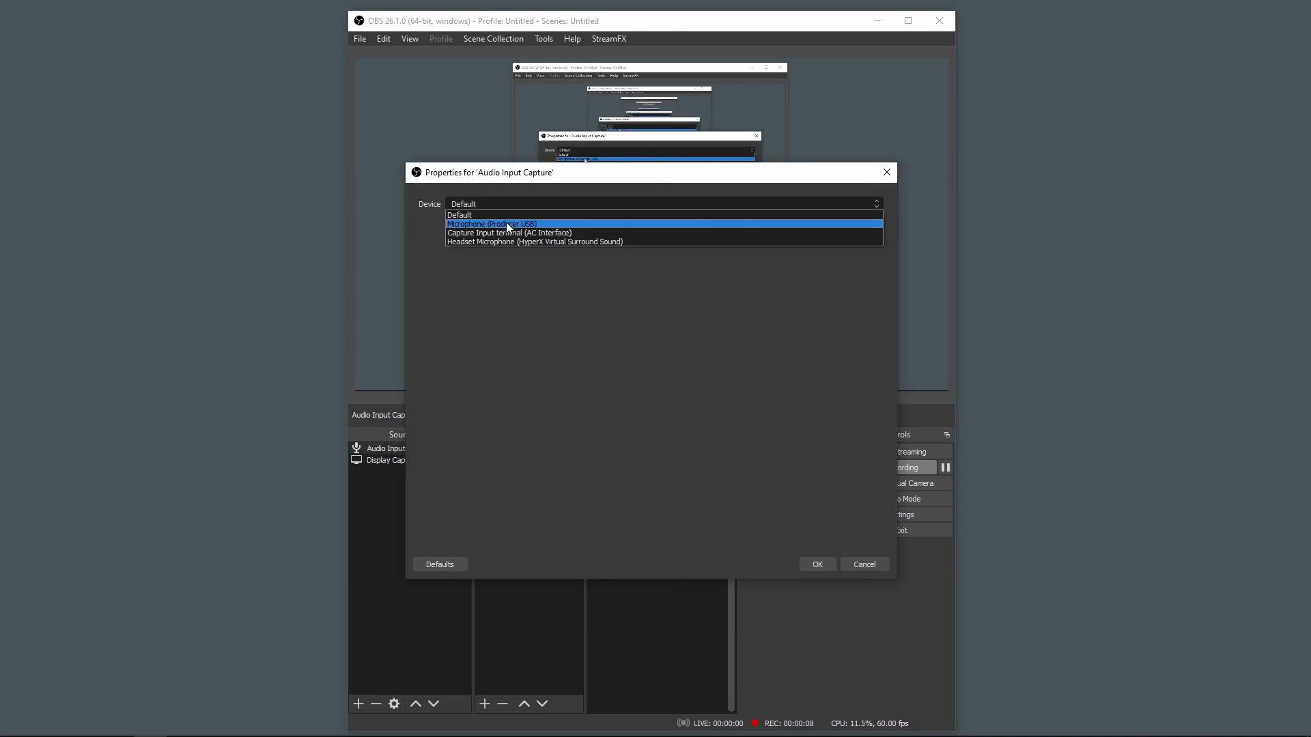
pyautogui.click(506, 223)
pyautogui.click(811, 560)
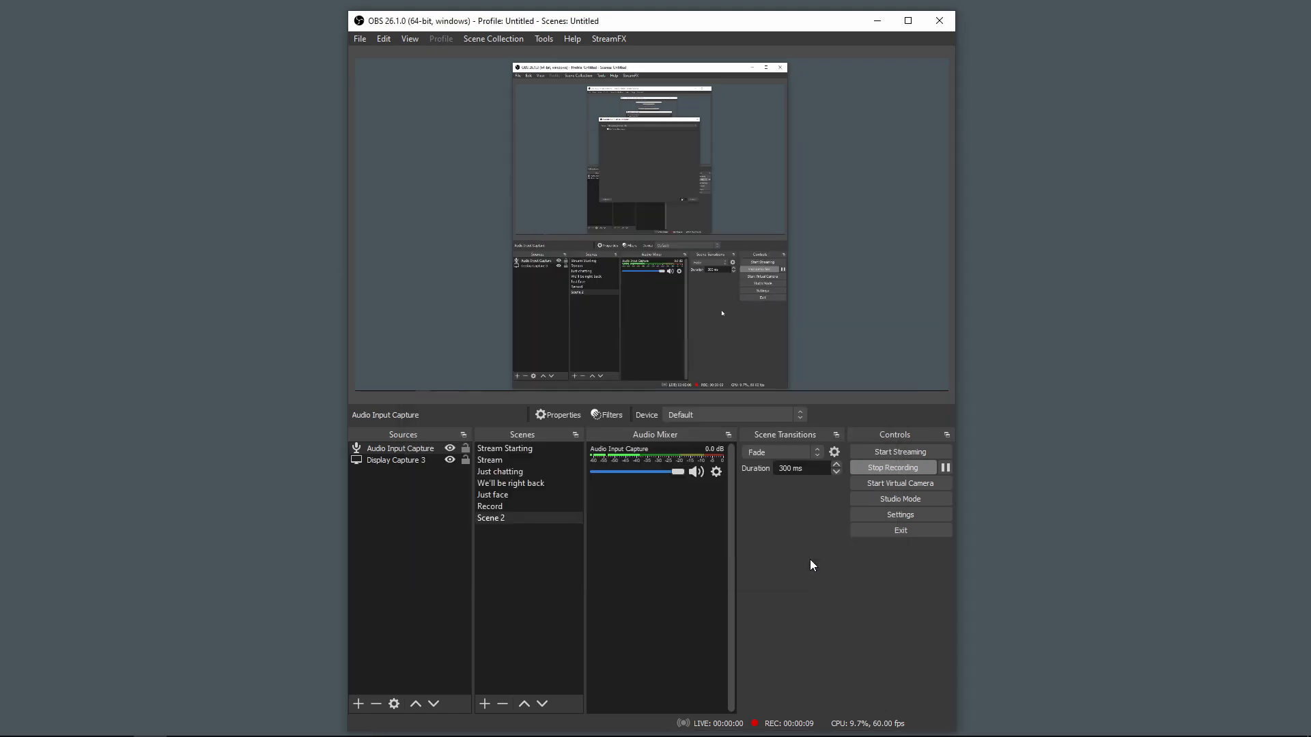
# Add a new Audio Output Capture source to Scene 2 using the device Headset Earphone (HyperX Virtual Surround Sound).
pyautogui.rightClick(438, 491)
pyautogui.moveTo(452, 491)
pyautogui.click(616, 492)
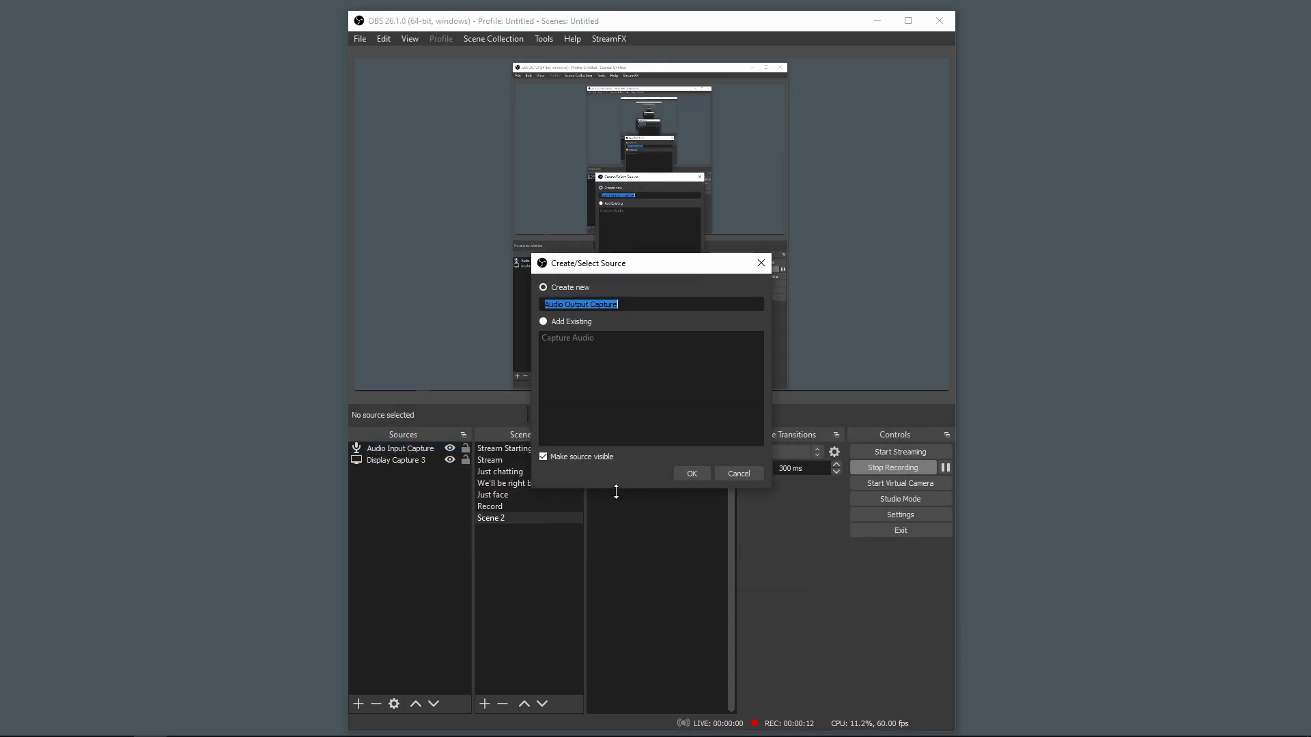
pyautogui.click(698, 477)
pyautogui.click(518, 204)
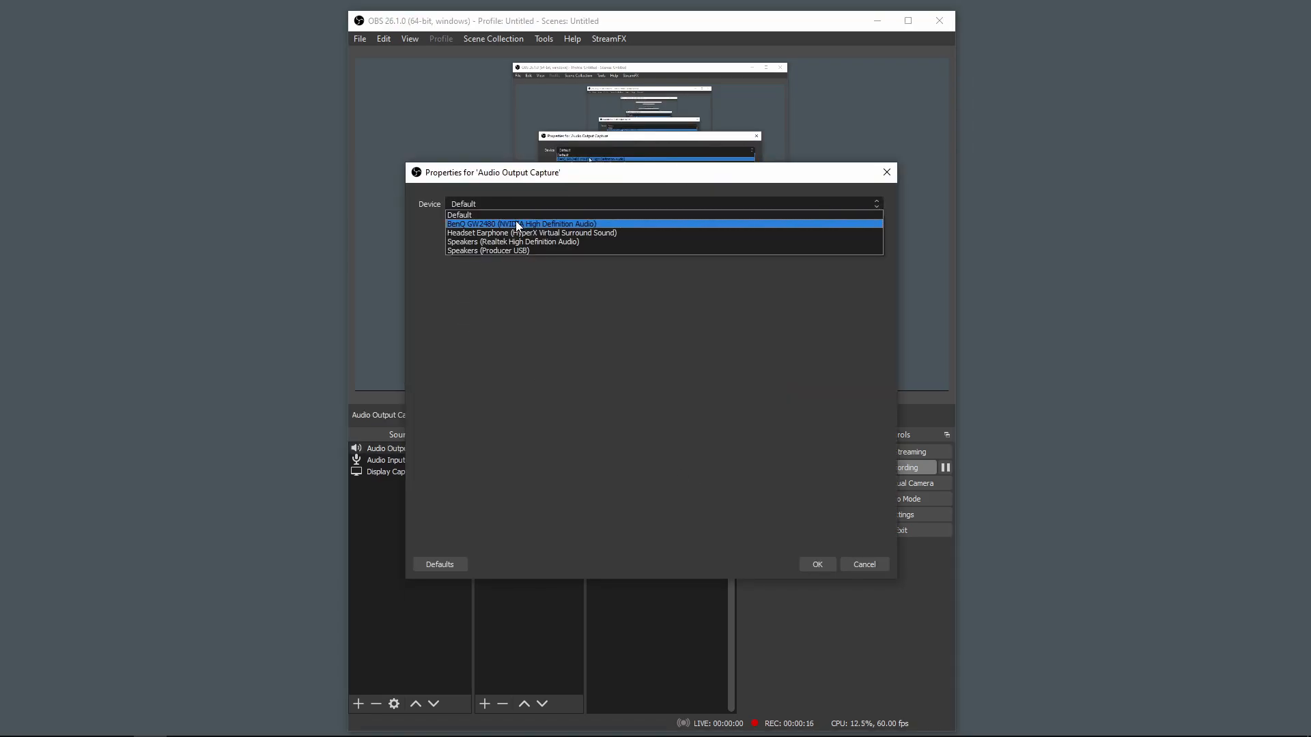
pyautogui.click(510, 236)
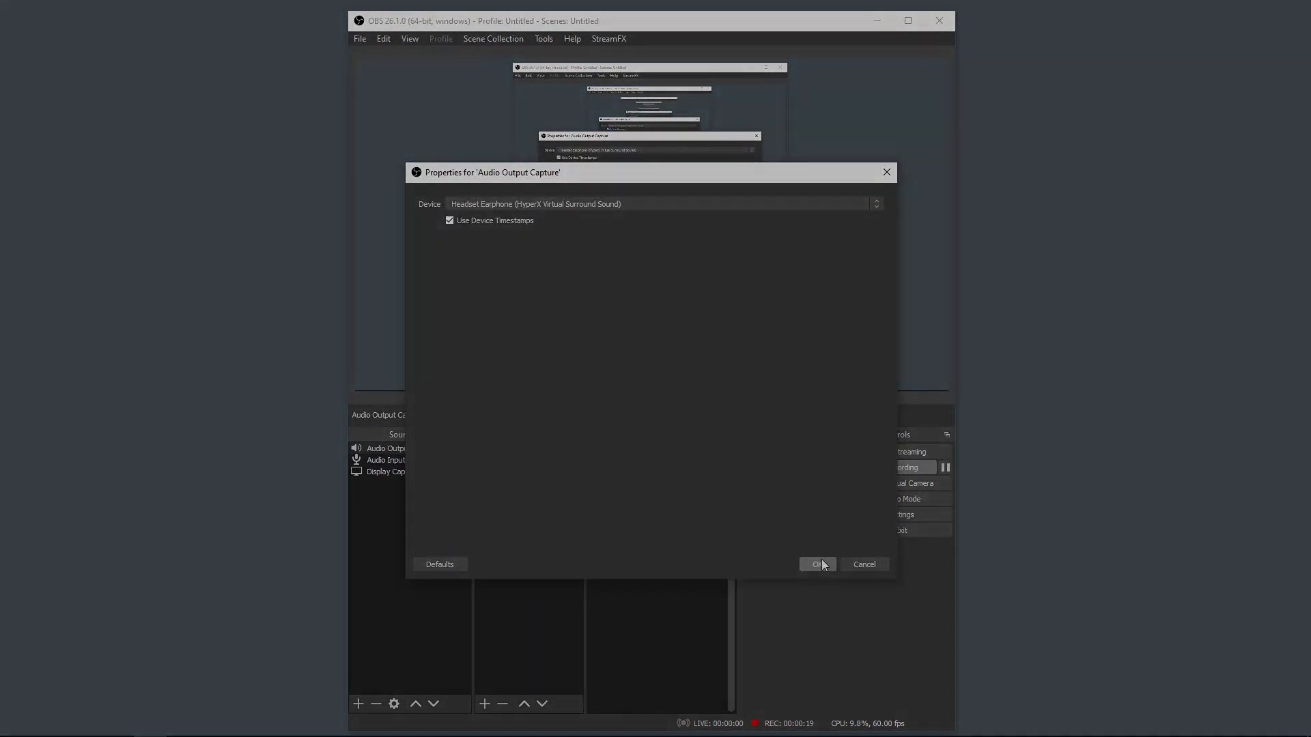
pyautogui.click(817, 564)
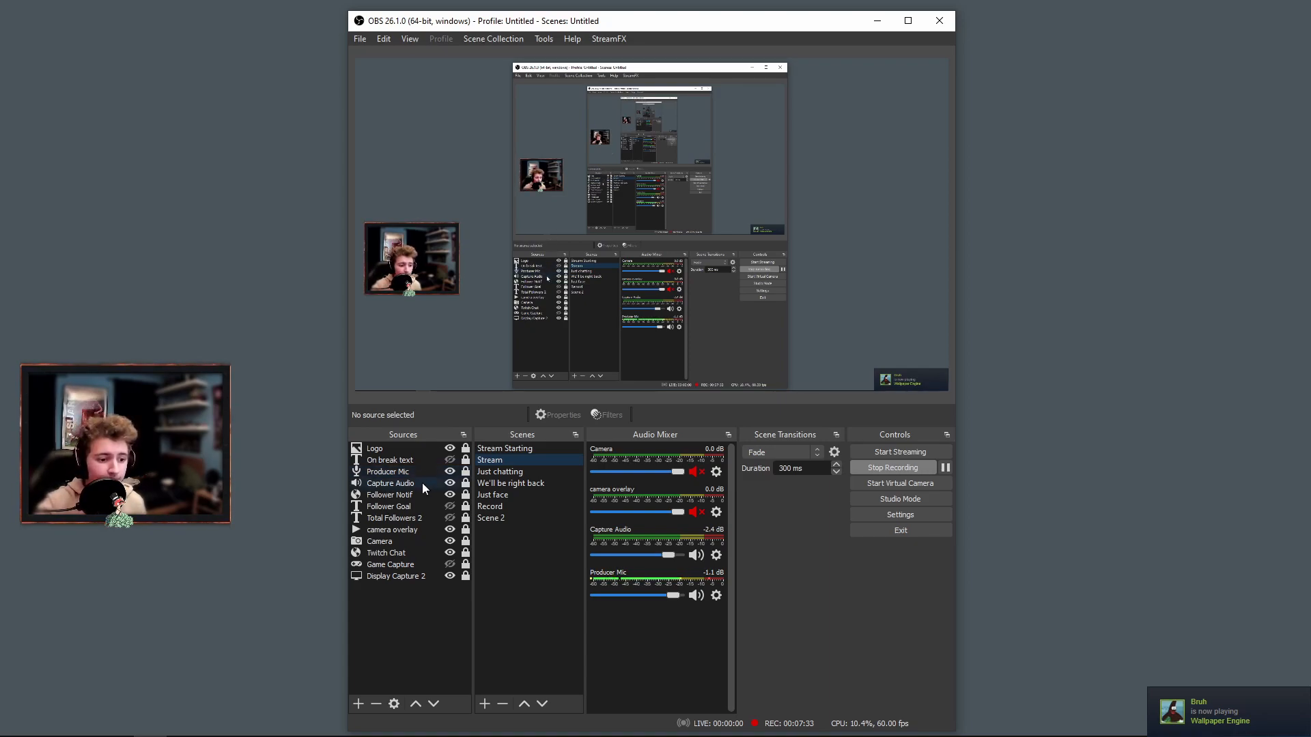
# Check the Producer Mic source's properties in the Stream scene and close them.
pyautogui.doubleClick(410, 472)
pyautogui.moveTo(535, 178); pyautogui.dragTo(423, 274)
pyautogui.click(766, 272)
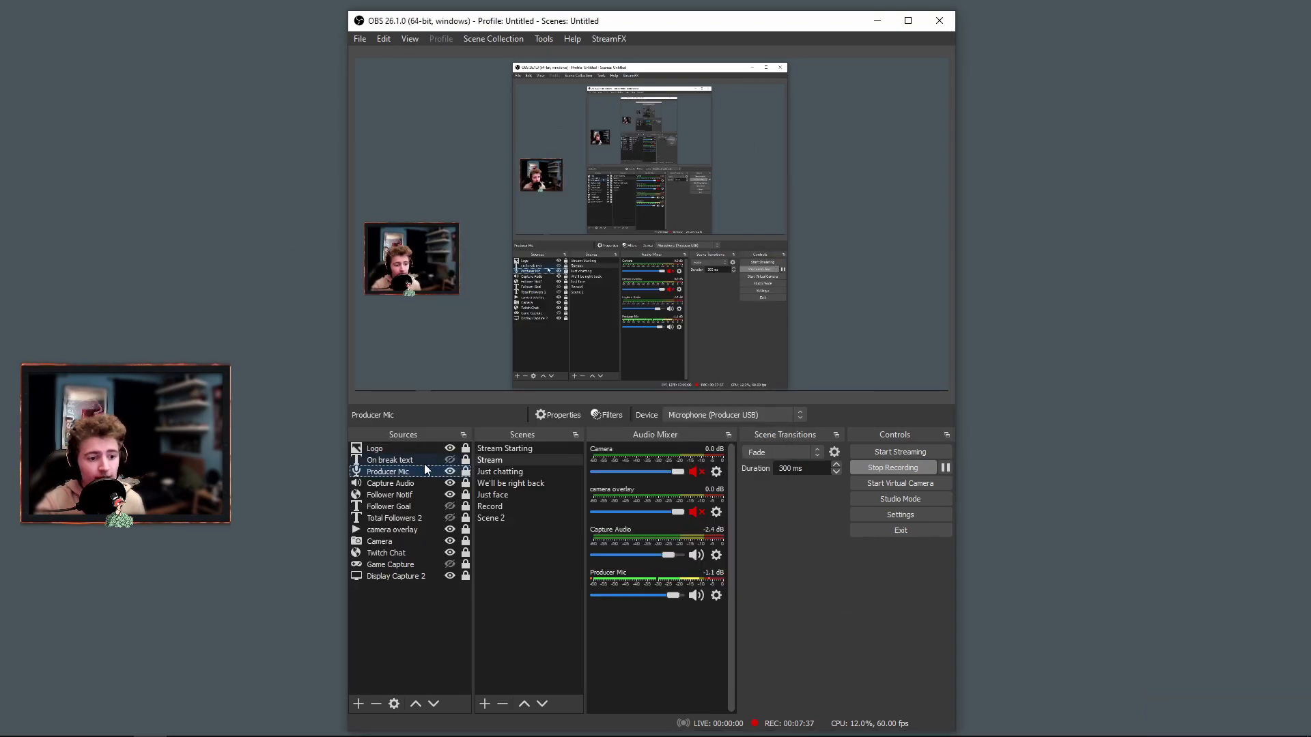
# Review the Producer Mic source's filters: Noise Suppression, Compressor, Gain, Limiter and Noise Gate.
pyautogui.rightClick(403, 475)
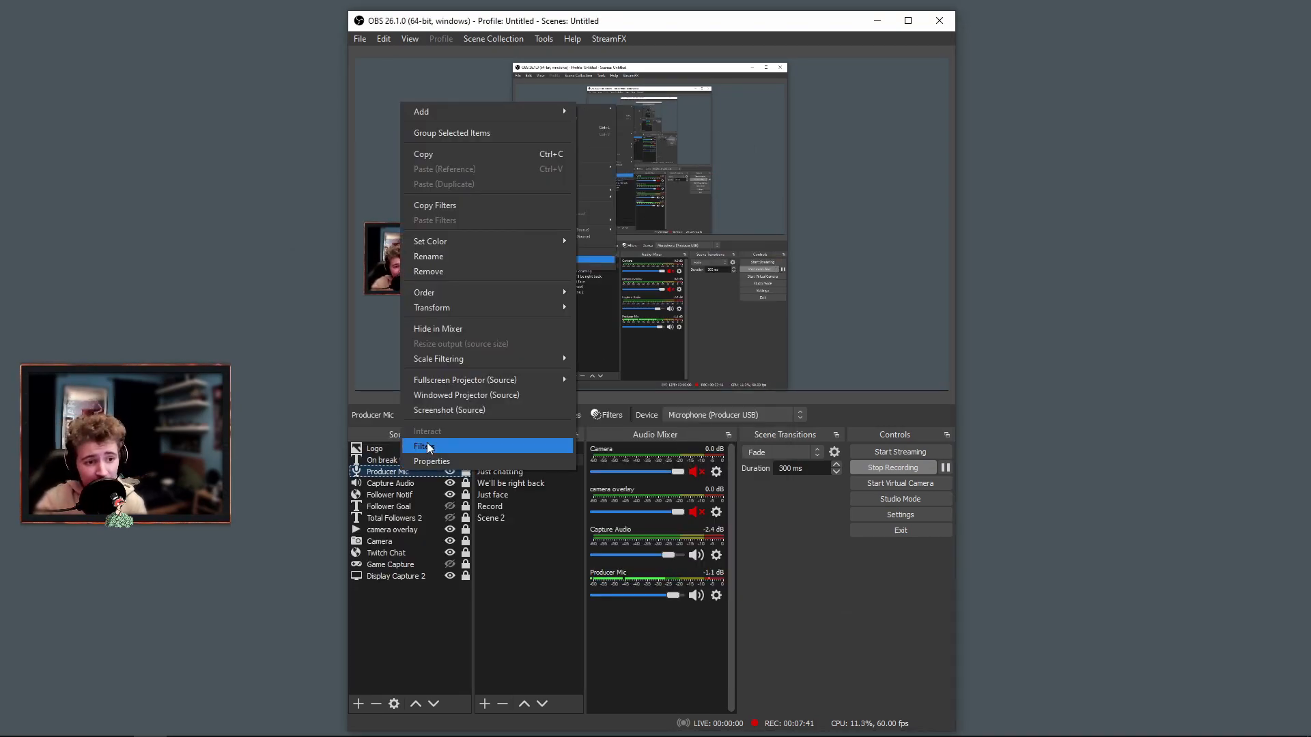
pyautogui.click(445, 448)
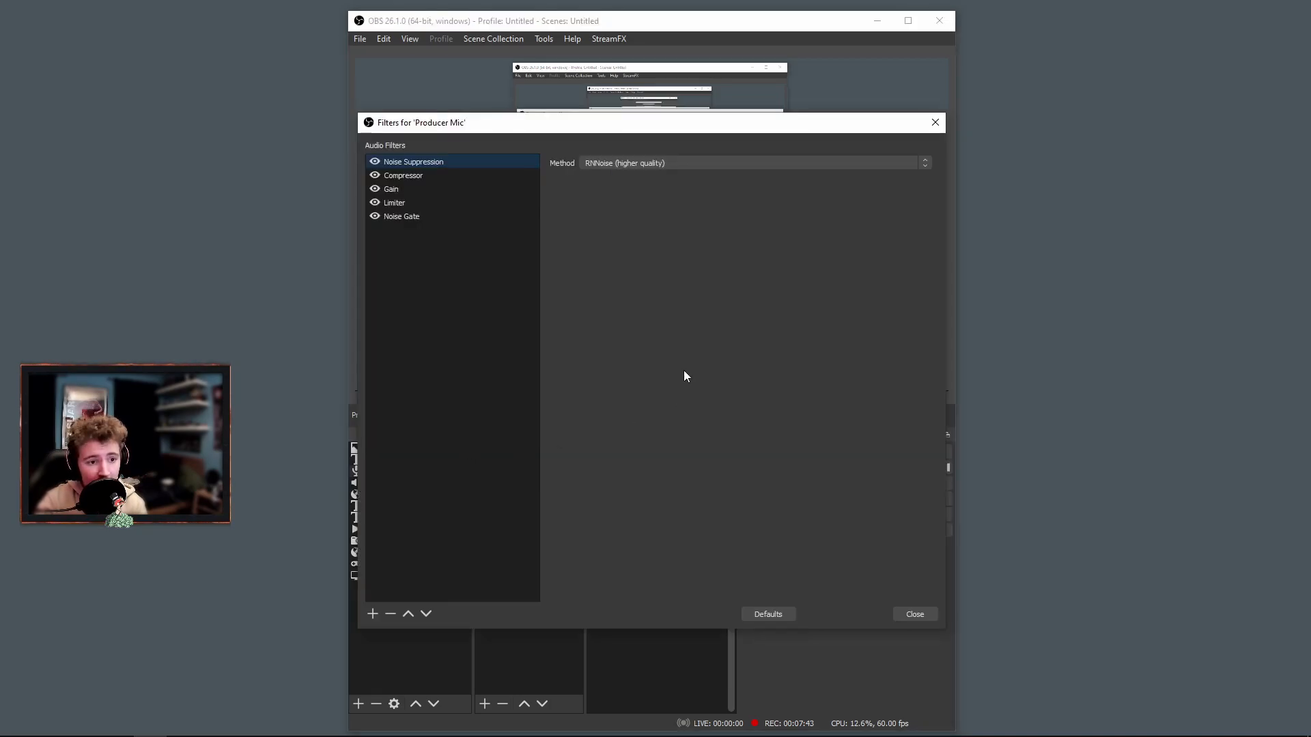
pyautogui.moveTo(487, 130); pyautogui.dragTo(571, 127)
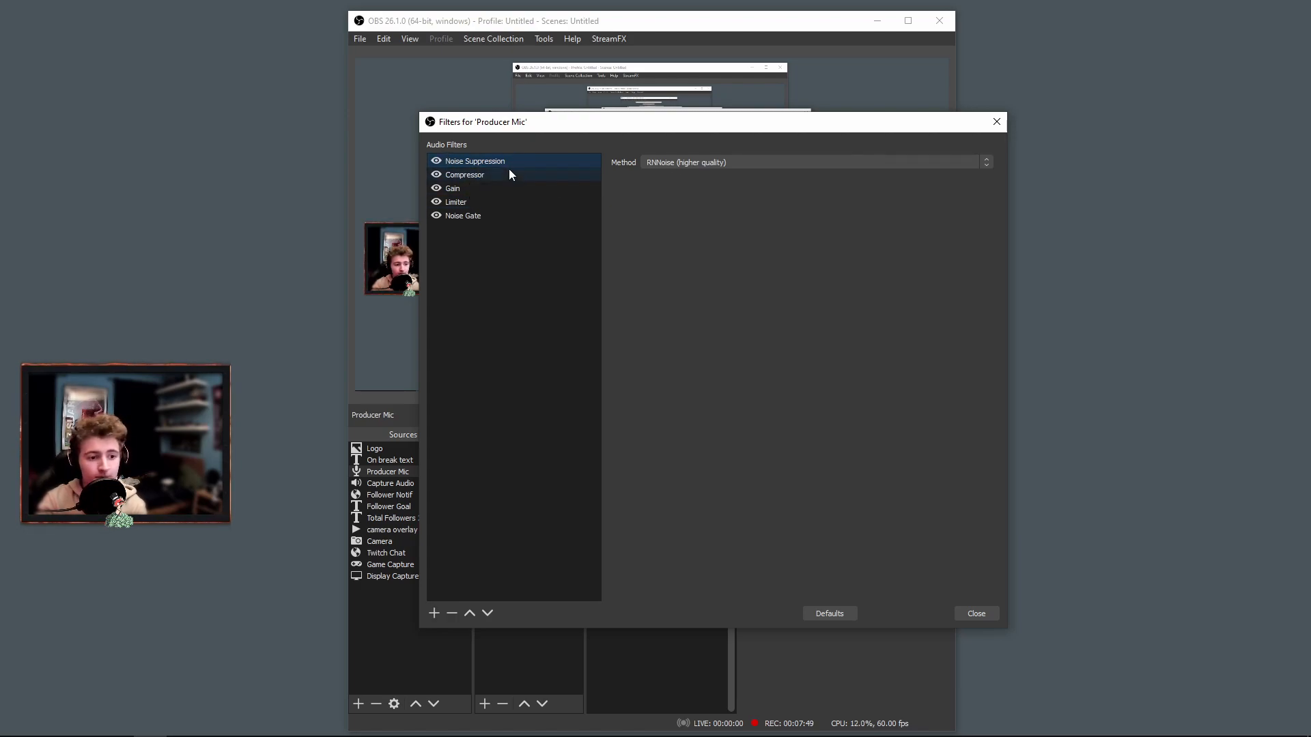
pyautogui.click(473, 174)
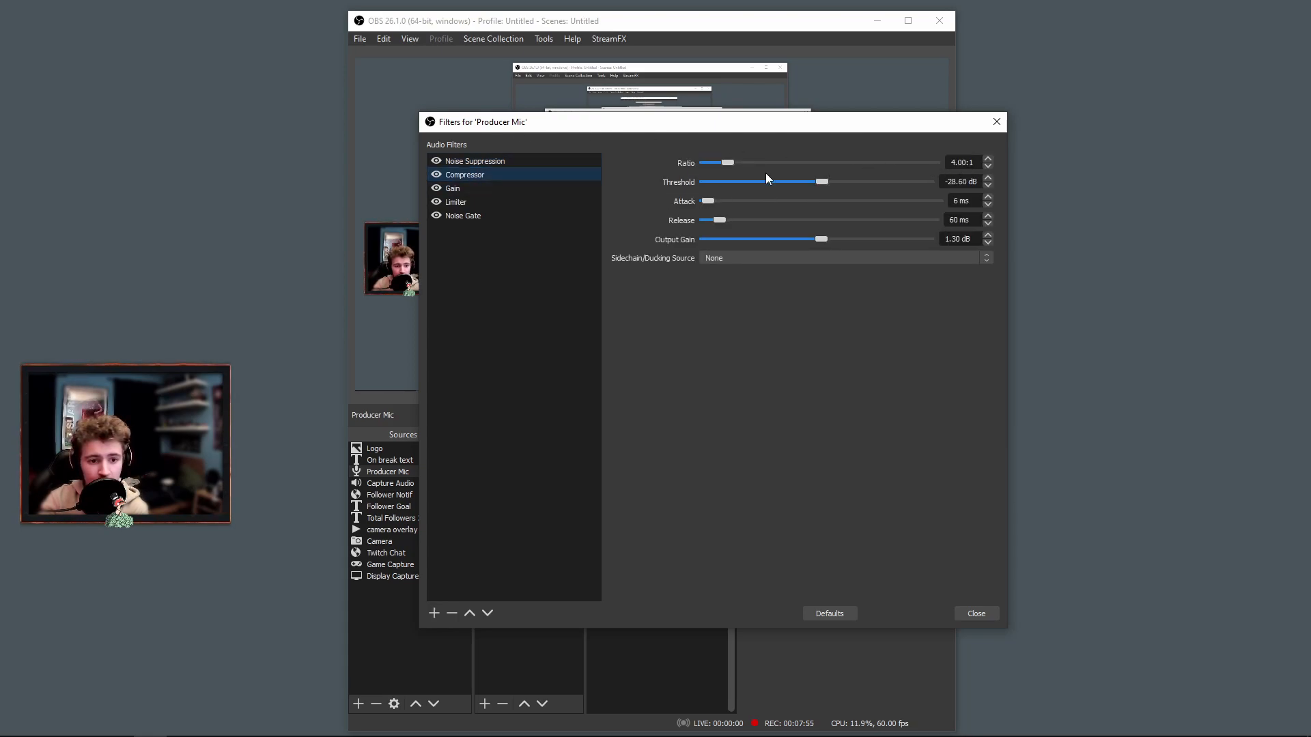
pyautogui.click(471, 188)
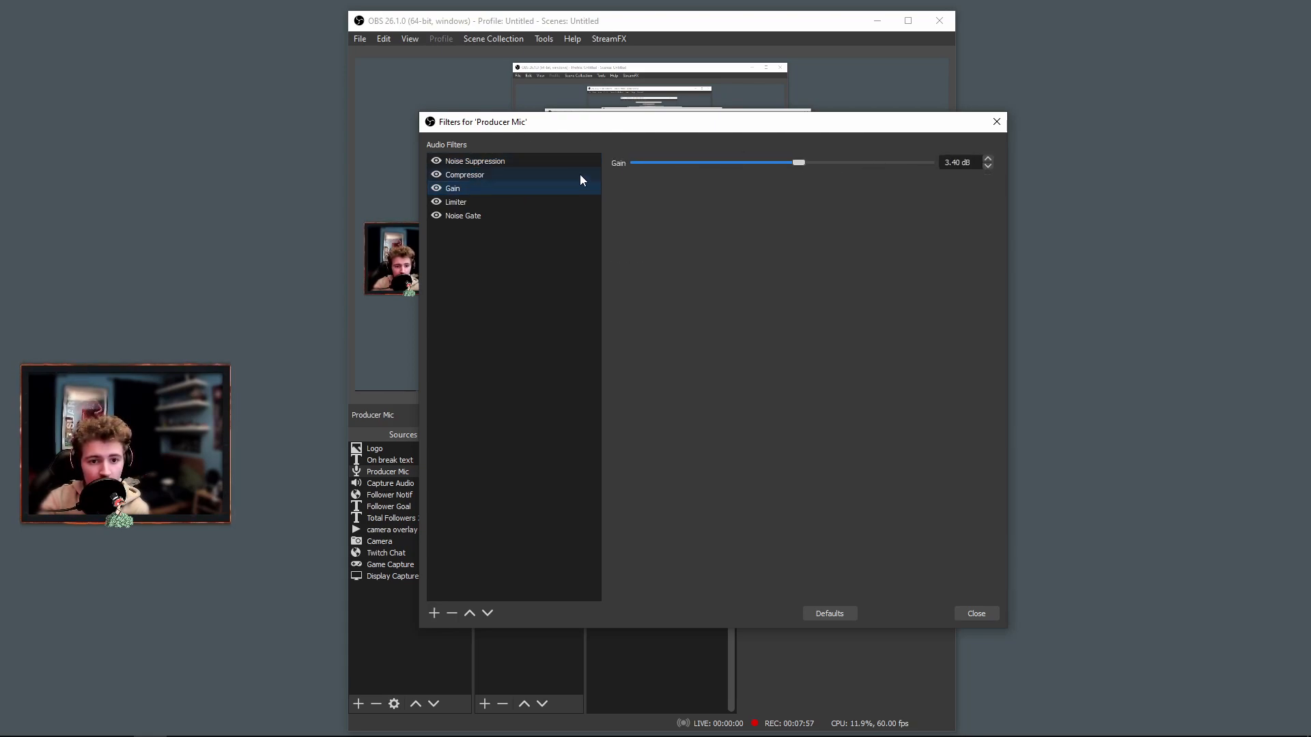
pyautogui.click(474, 198)
pyautogui.click(464, 216)
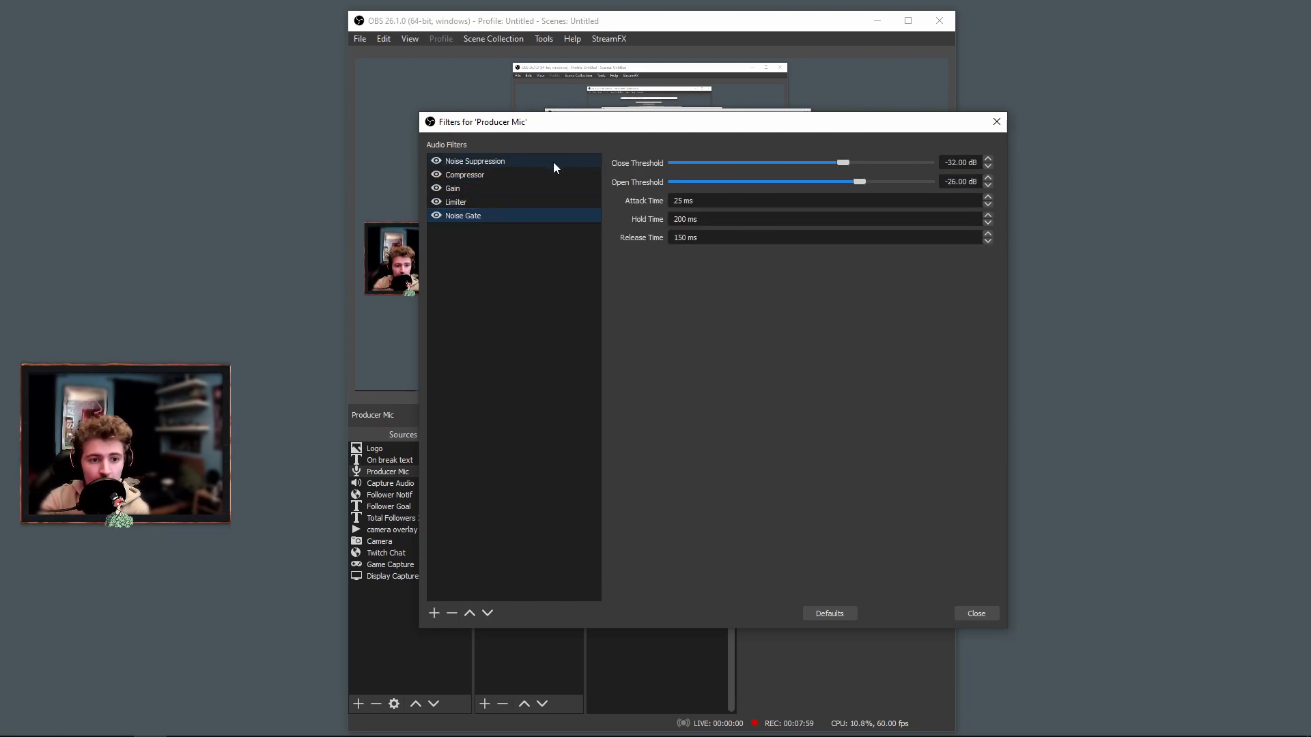
# Examine the Producer Mic's Limiter settings alongside the audio mixer levels and close the filters.
pyautogui.moveTo(539, 126); pyautogui.dragTo(556, 398)
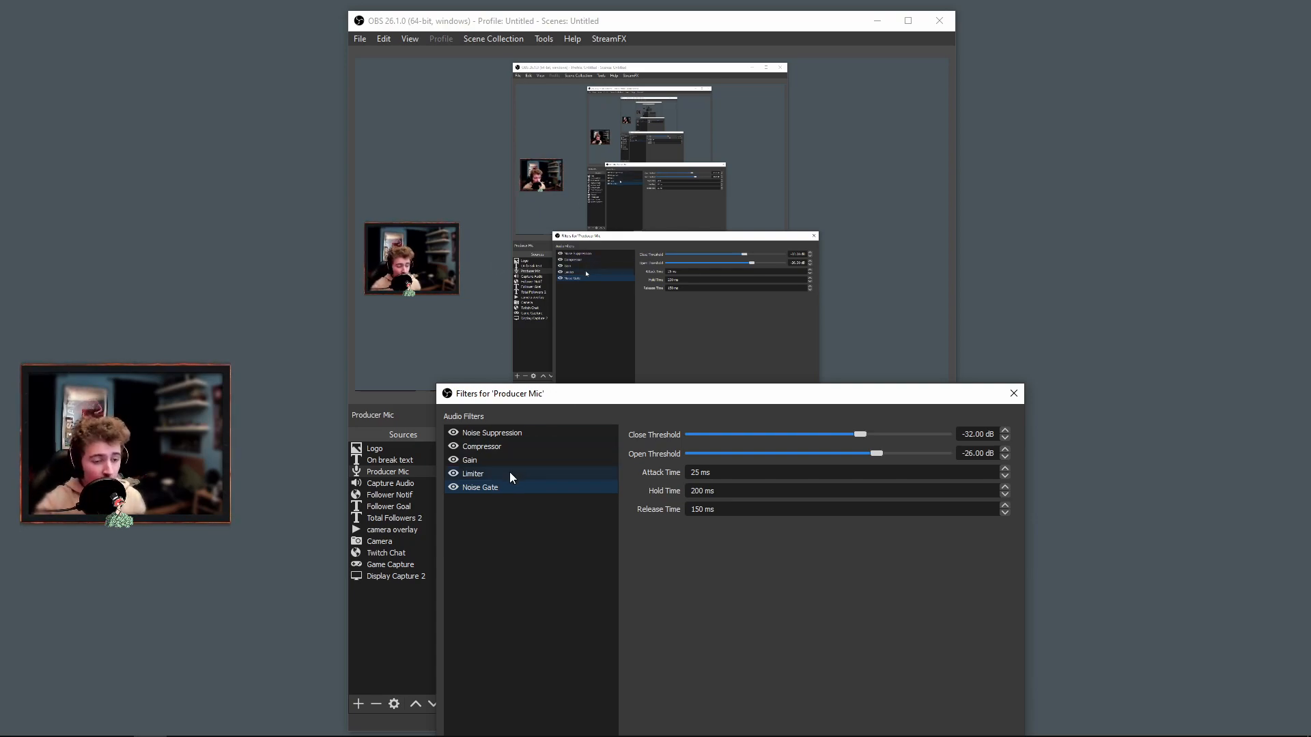
pyautogui.moveTo(562, 396); pyautogui.dragTo(633, 250)
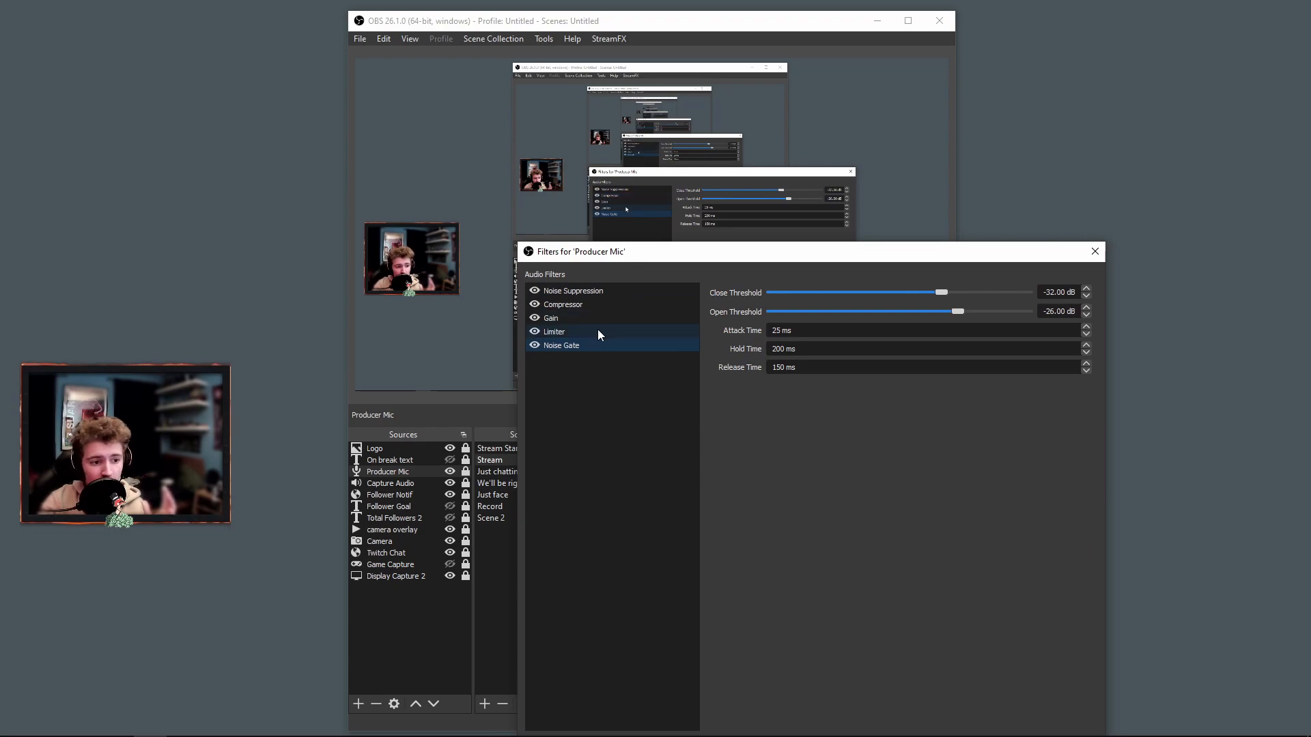
pyautogui.click(570, 333)
pyautogui.moveTo(813, 256); pyautogui.dragTo(835, 647)
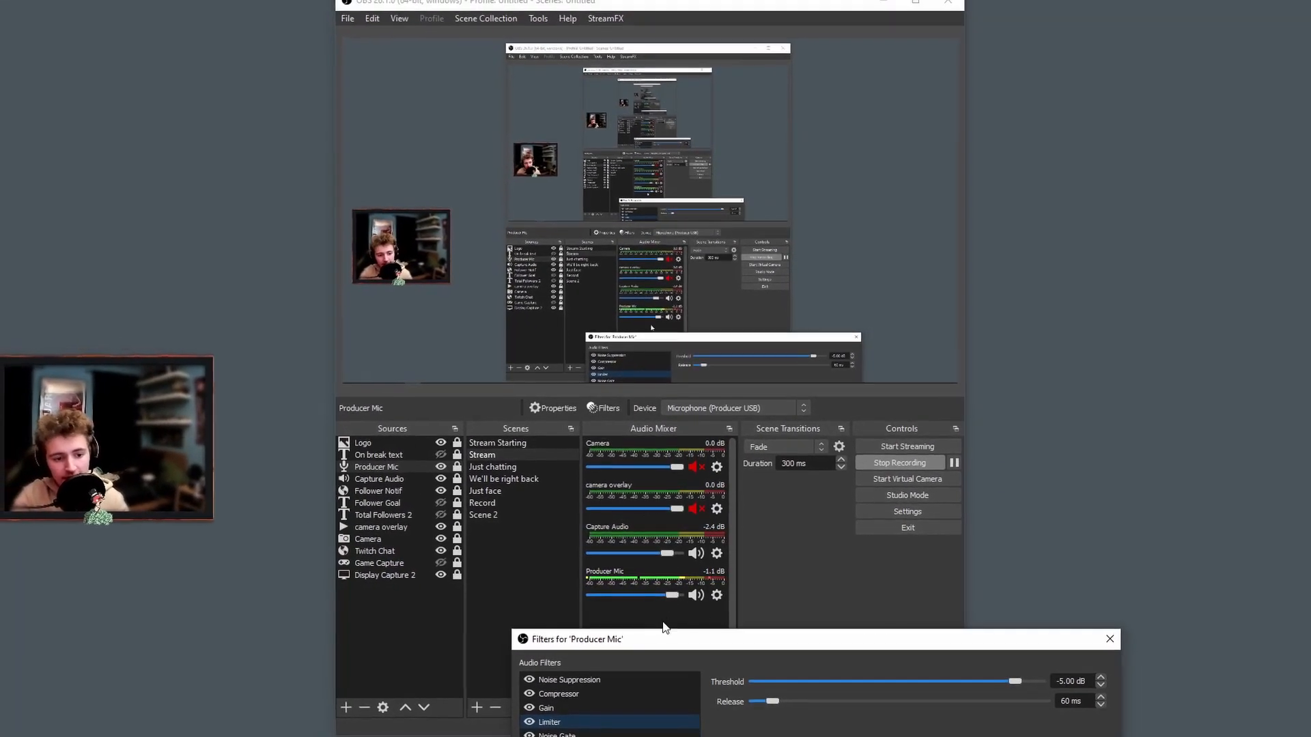
pyautogui.moveTo(674, 642); pyautogui.dragTo(711, 100)
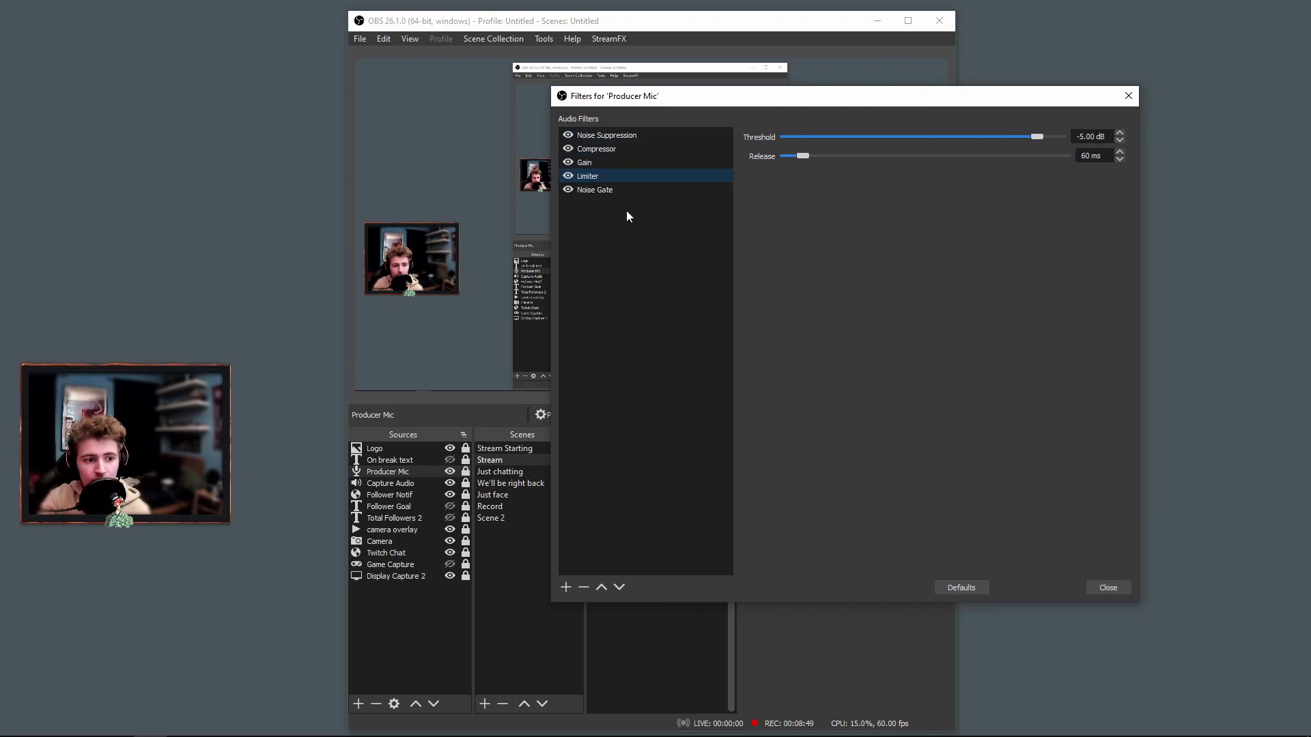
pyautogui.click(1113, 590)
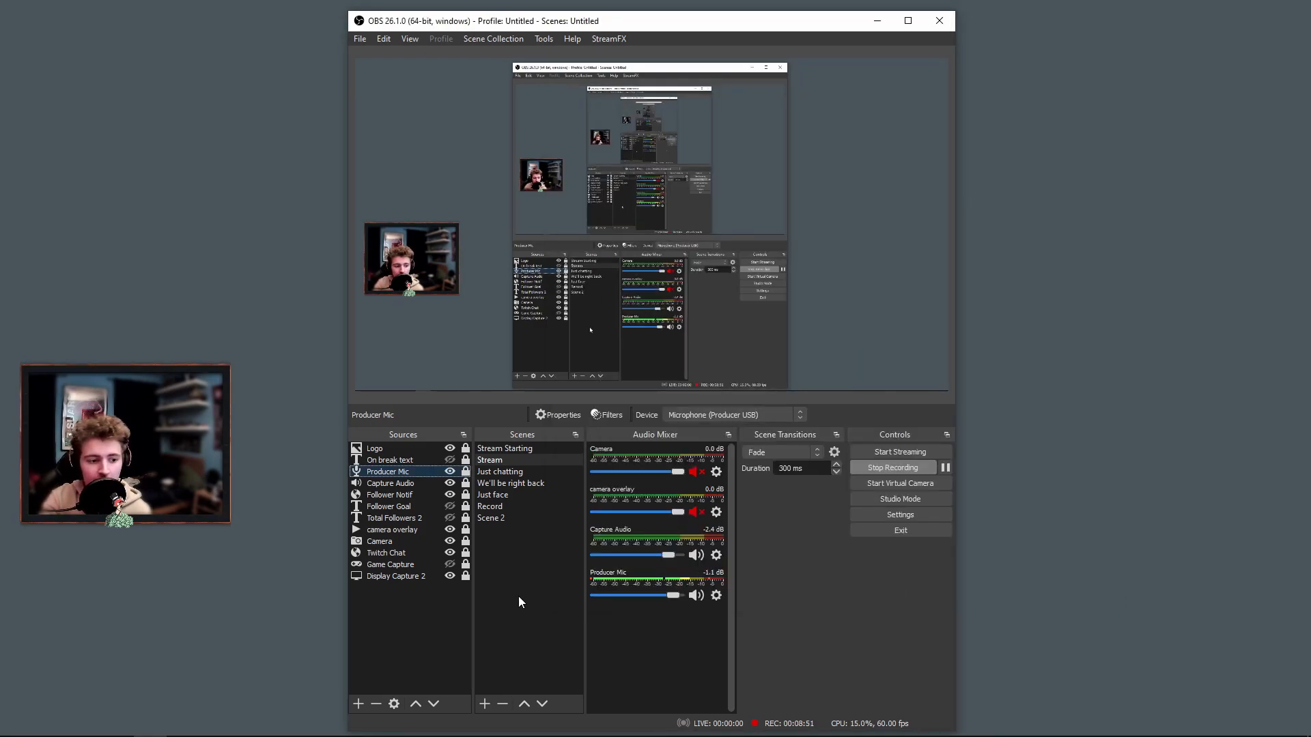
# Check the Capture Audio source's properties and its Limiter filter settings, and close them.
pyautogui.doubleClick(386, 484)
pyautogui.click(814, 567)
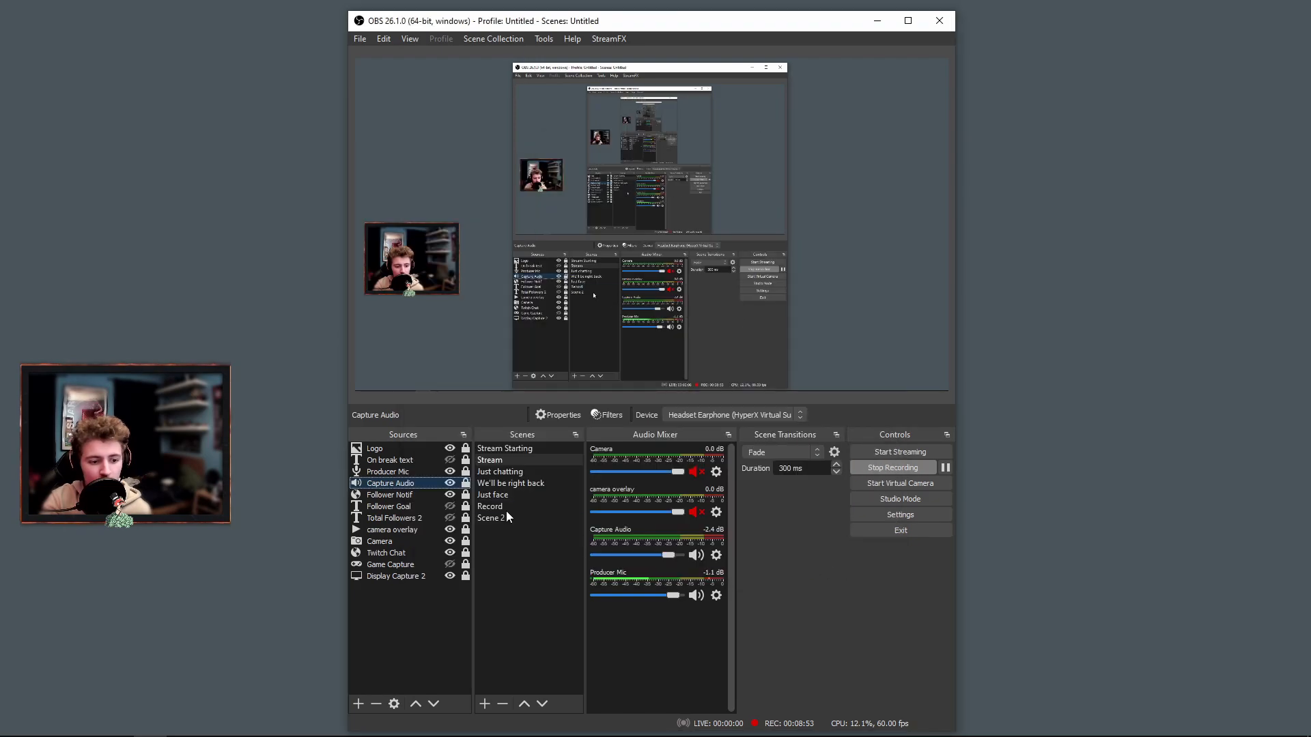
pyautogui.rightClick(402, 488)
pyautogui.click(441, 455)
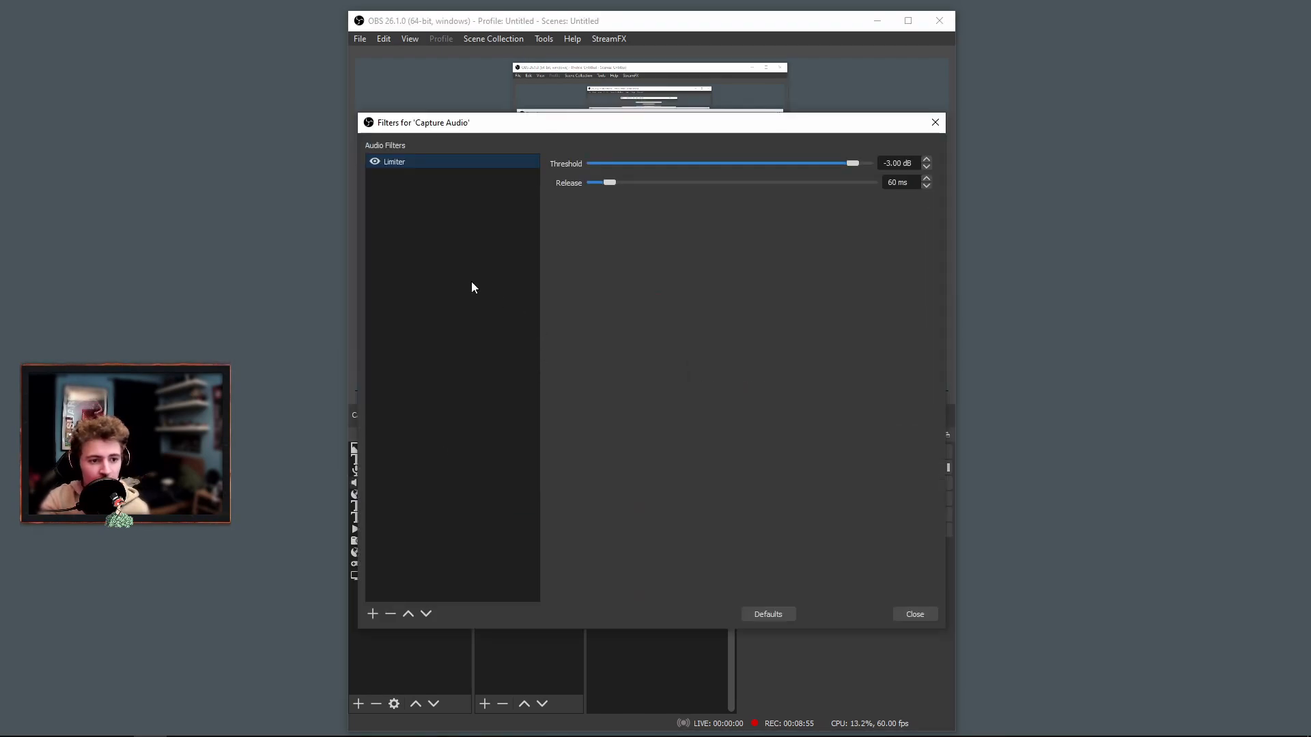
pyautogui.moveTo(777, 127); pyautogui.dragTo(803, 175)
pyautogui.click(941, 662)
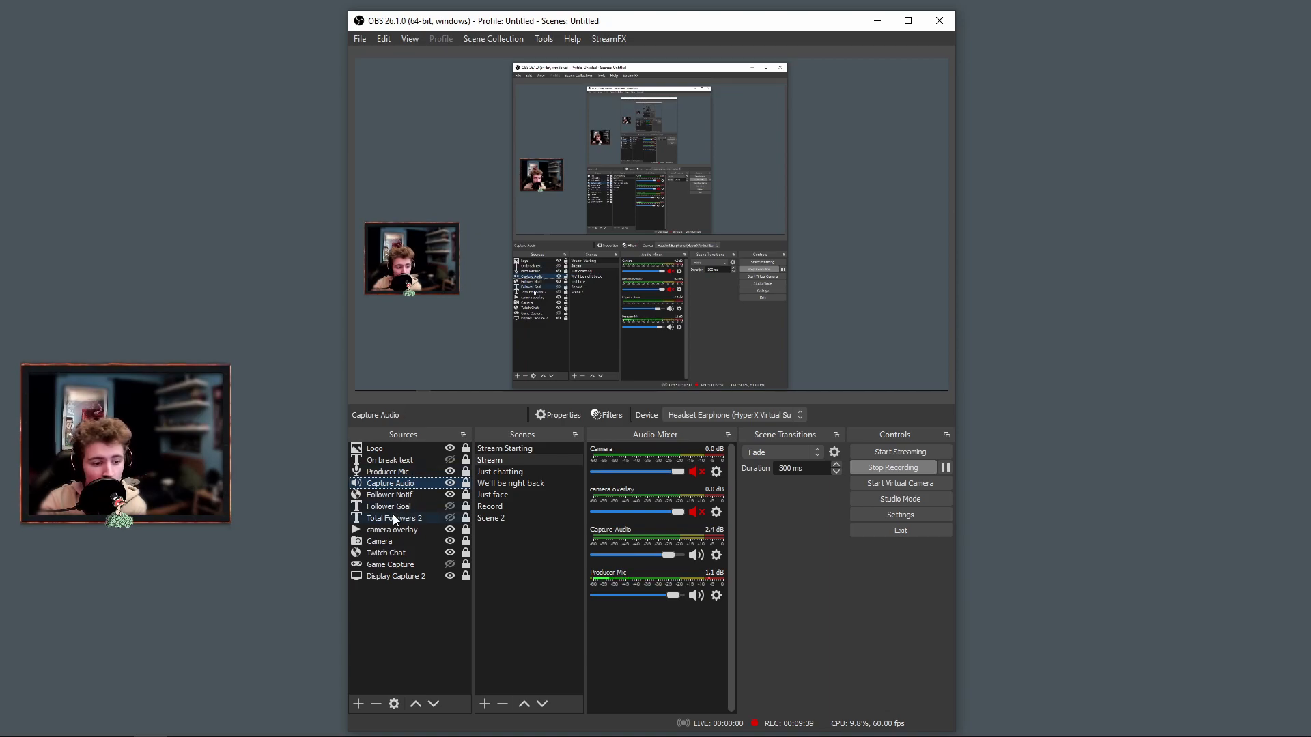
# Make the Total Followers 2 and Follower Goal text sources visible in the Stream scene.
pyautogui.click(450, 518)
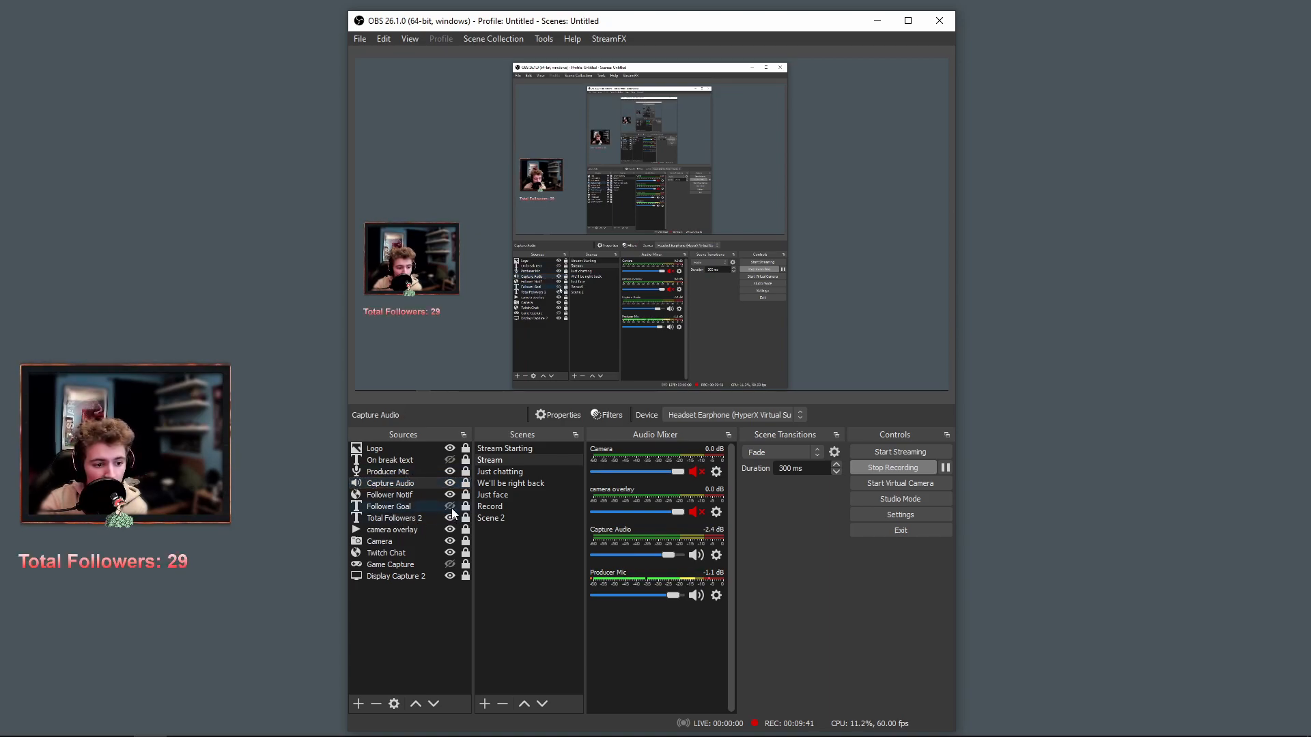
pyautogui.click(450, 507)
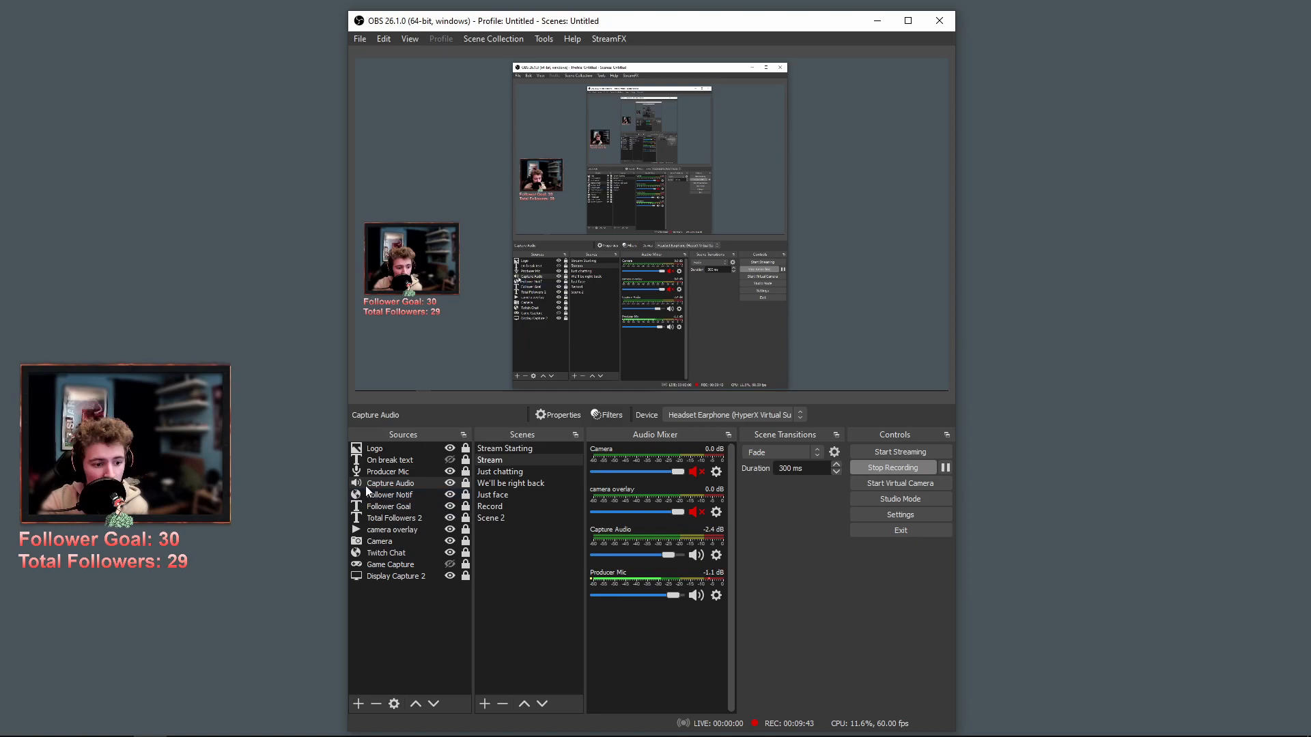